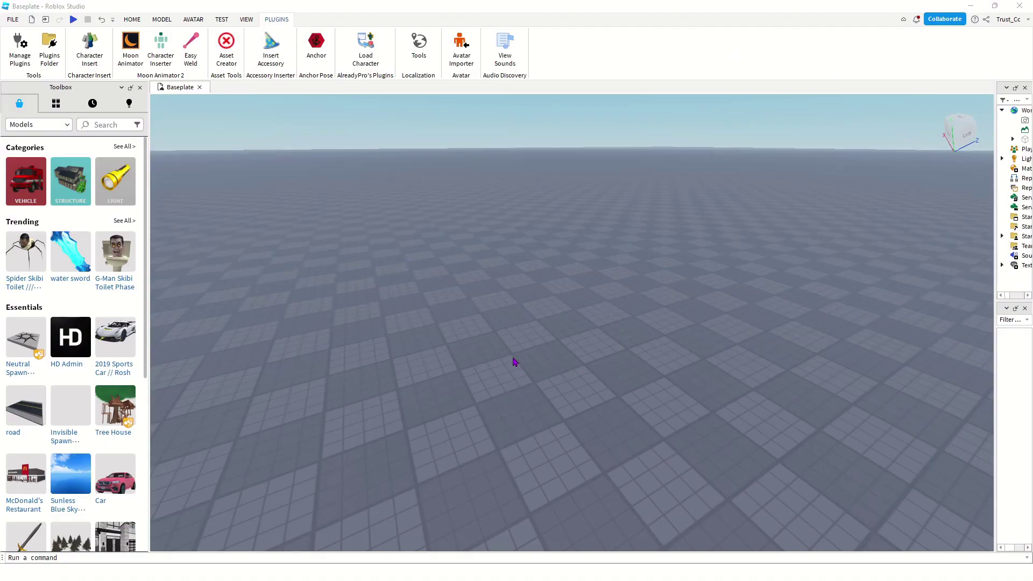
Export the loaded avatar model from Roblox Studio to a file with Export Selection
{"action": "left_click", "coordinate": [366, 53]}
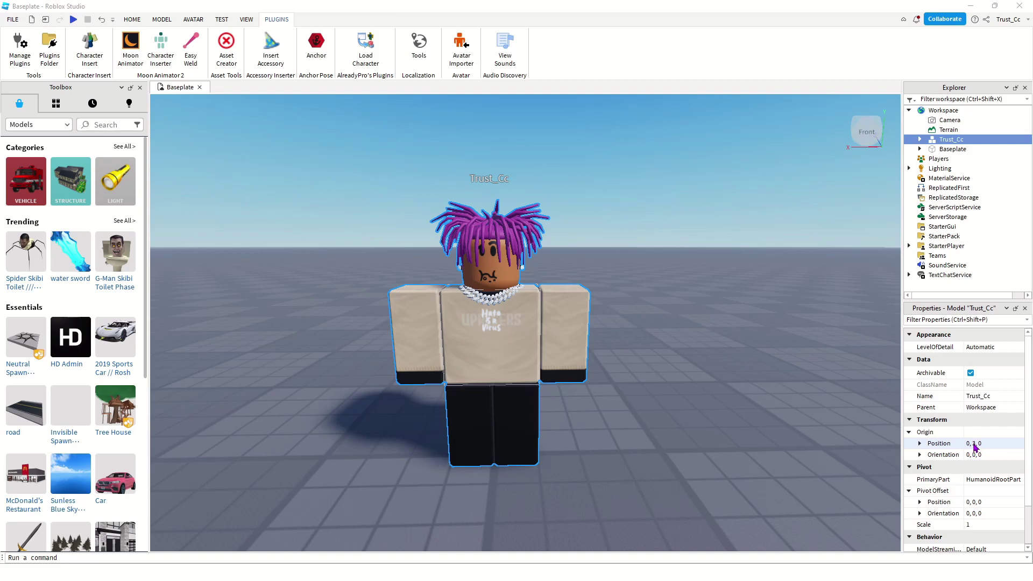
{"action": "left_click", "coordinate": [784, 343]}
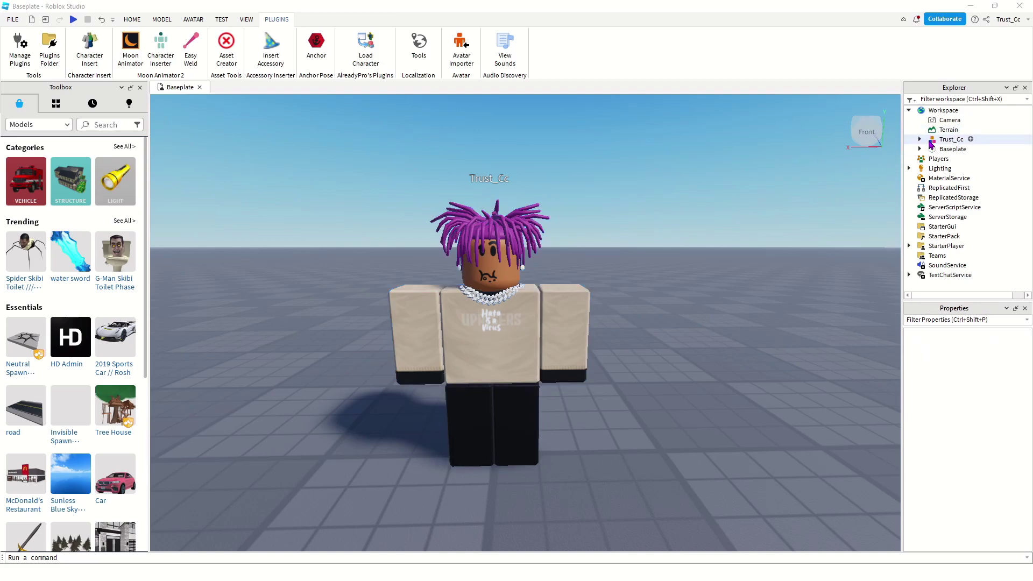
{"action": "right_click", "coordinate": [931, 141]}
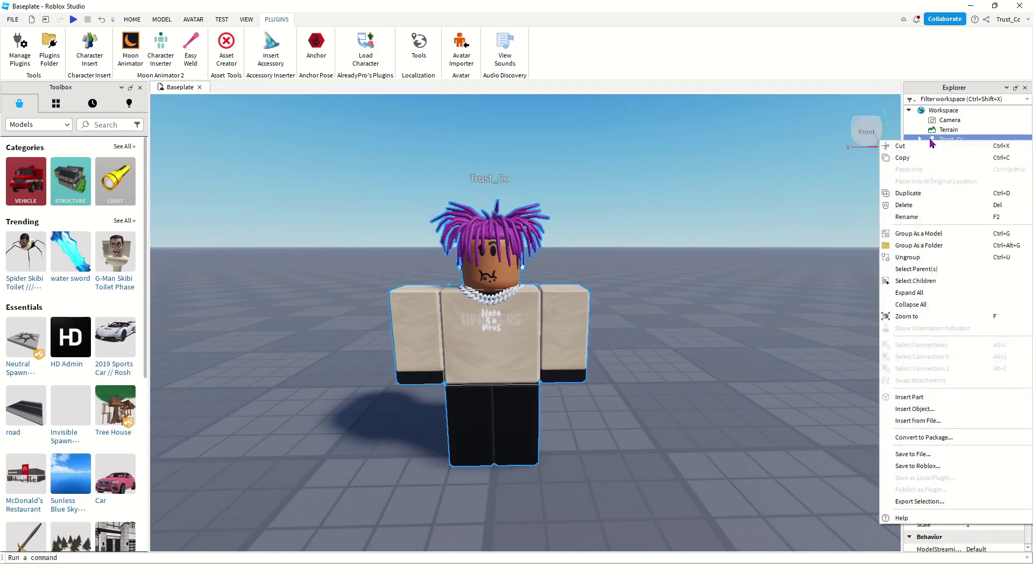
{"action": "left_click", "coordinate": [920, 502]}
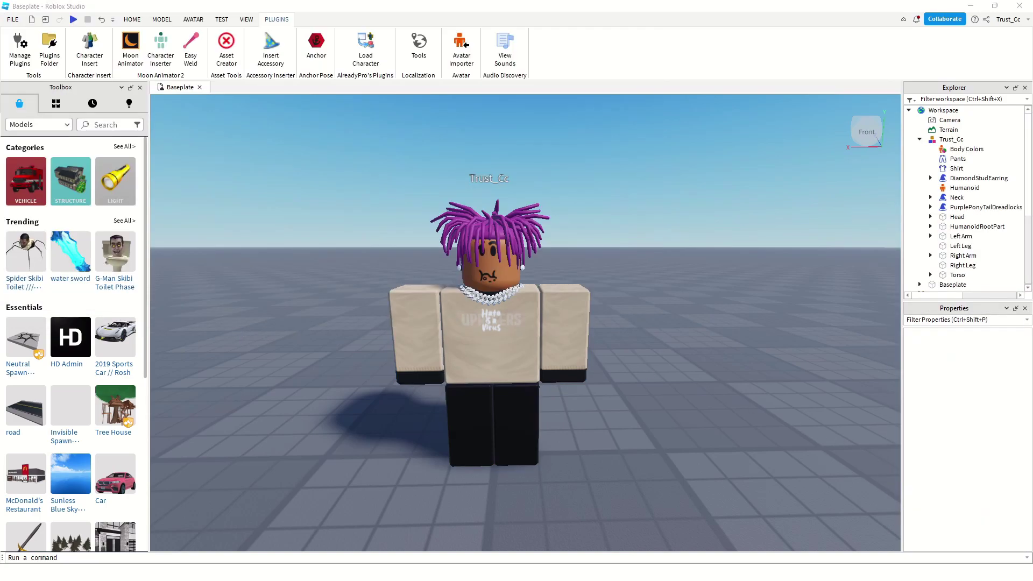
Select the DiamondStudEarring, Neck and PurplePonyTailDreadlocks accessories together for export
{"action": "left_click", "coordinate": [963, 178]}
{"action": "left_click", "coordinate": [958, 198], "text": "ctrl"}
{"action": "left_click", "coordinate": [974, 207], "text": "ctrl"}
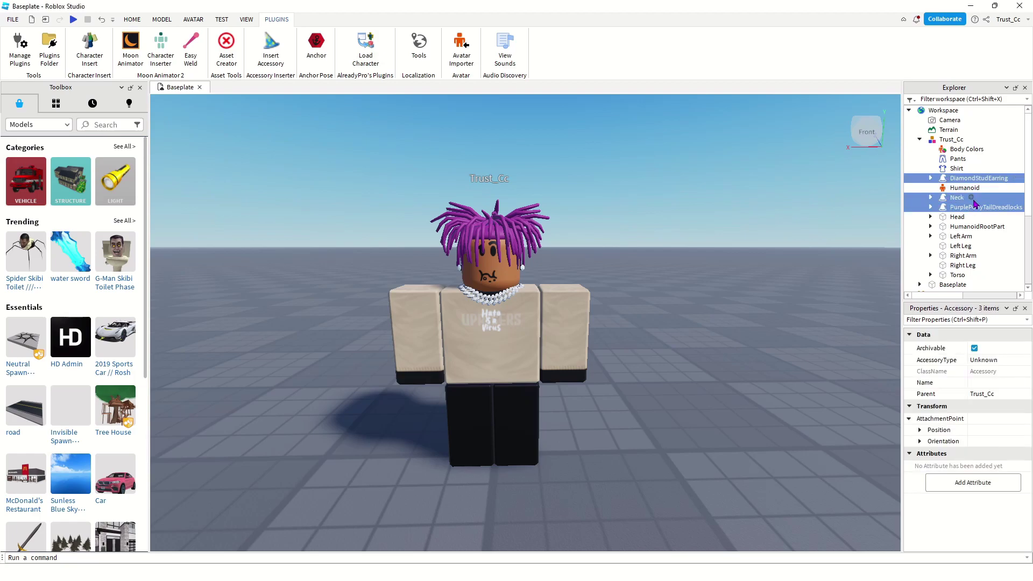
{"action": "right_click", "coordinate": [975, 200]}
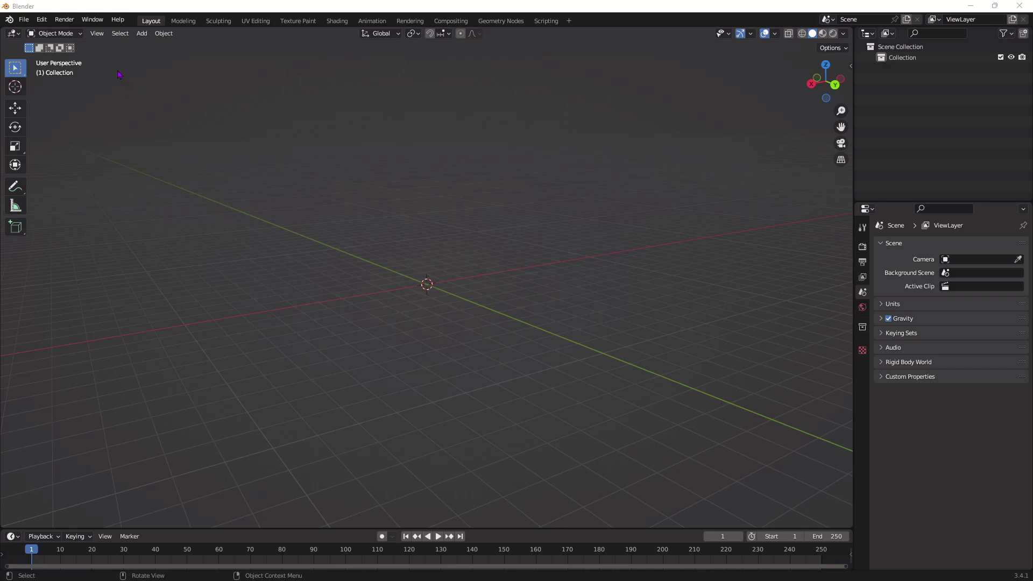
Filter Blender's add-on preferences by 'roblo' to find Object: Roblox Starter Rigs
{"action": "left_click", "coordinate": [43, 21]}
{"action": "left_click", "coordinate": [70, 173]}
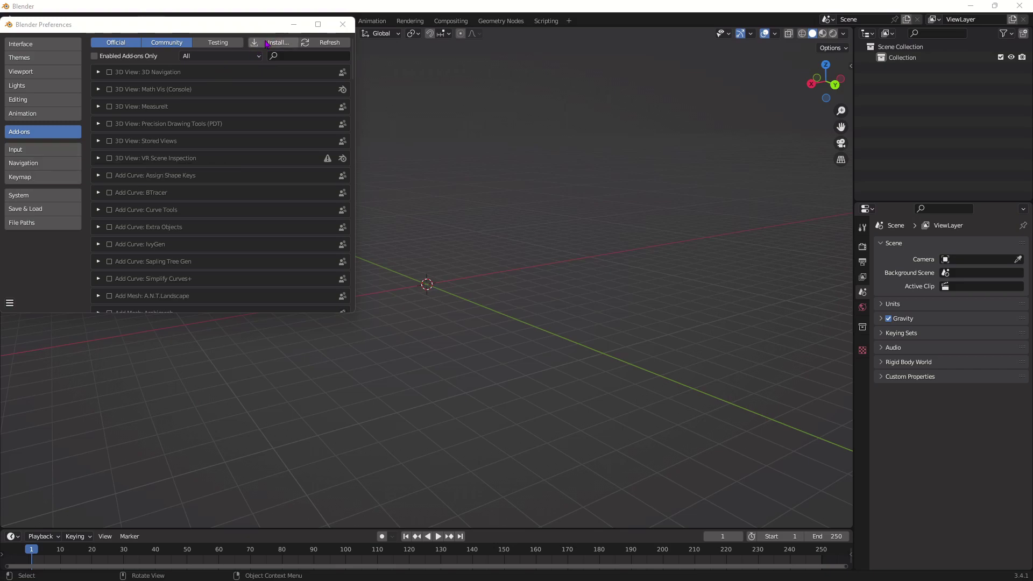
{"action": "left_click", "coordinate": [302, 56]}
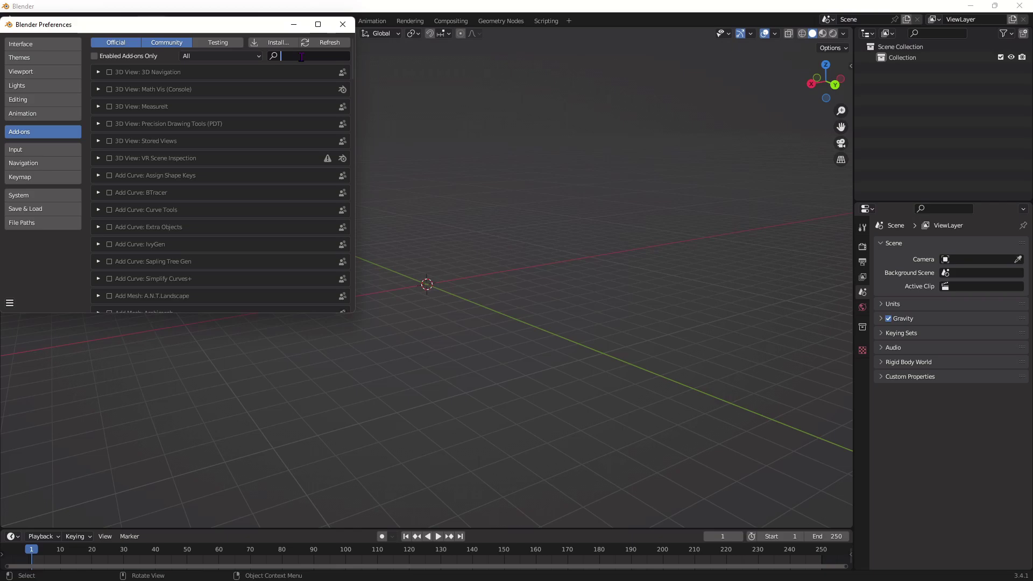
{"action": "type", "text": "roblo"}
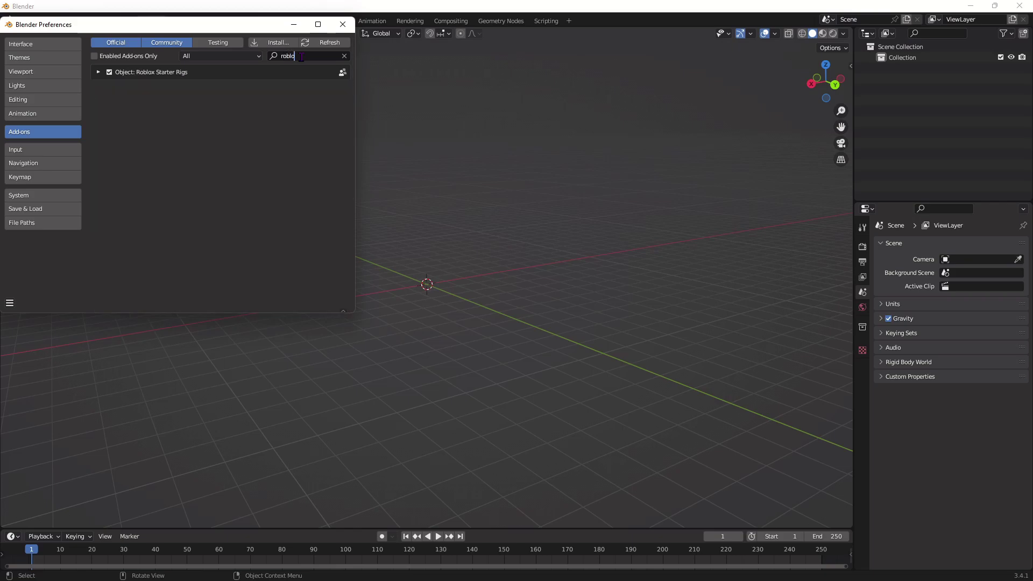
Add a Starter Blocky Rig from the Starter Rigs side panel and turn on Material Preview
{"action": "middle_click_drag", "start_coordinate": [485, 291], "coordinate": [713, 301]}
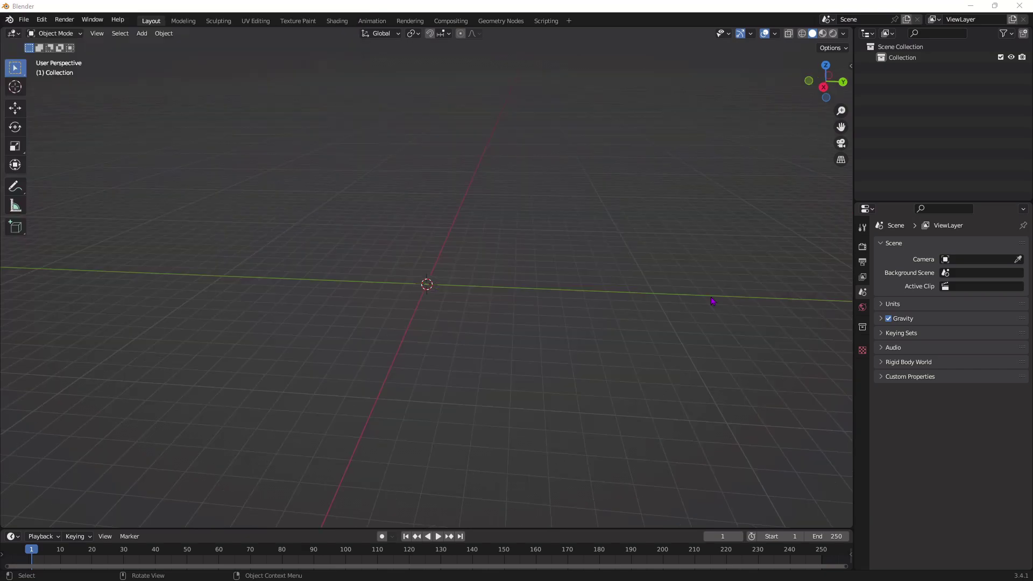
{"action": "left_click", "coordinate": [851, 66]}
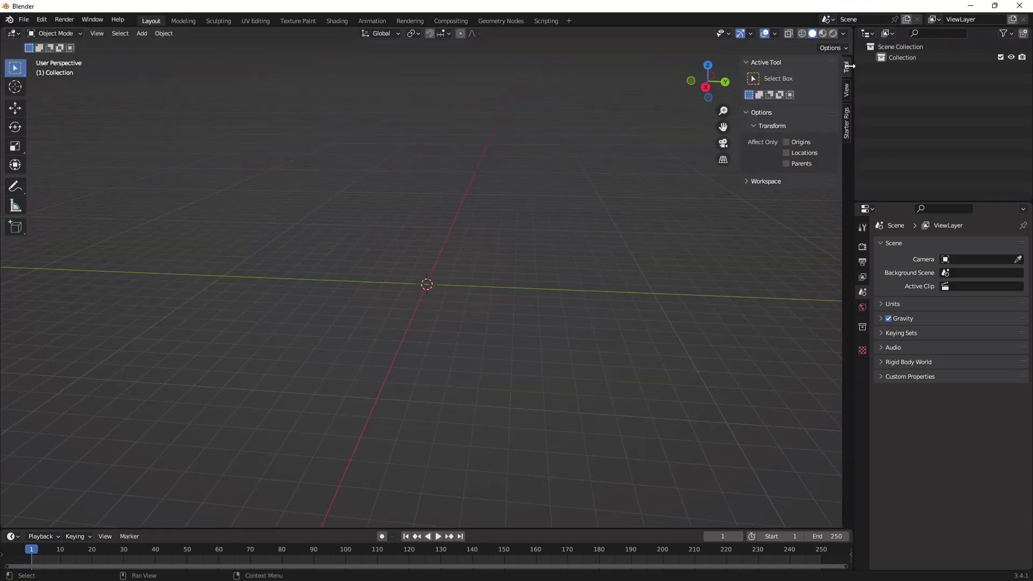
{"action": "left_click", "coordinate": [849, 131]}
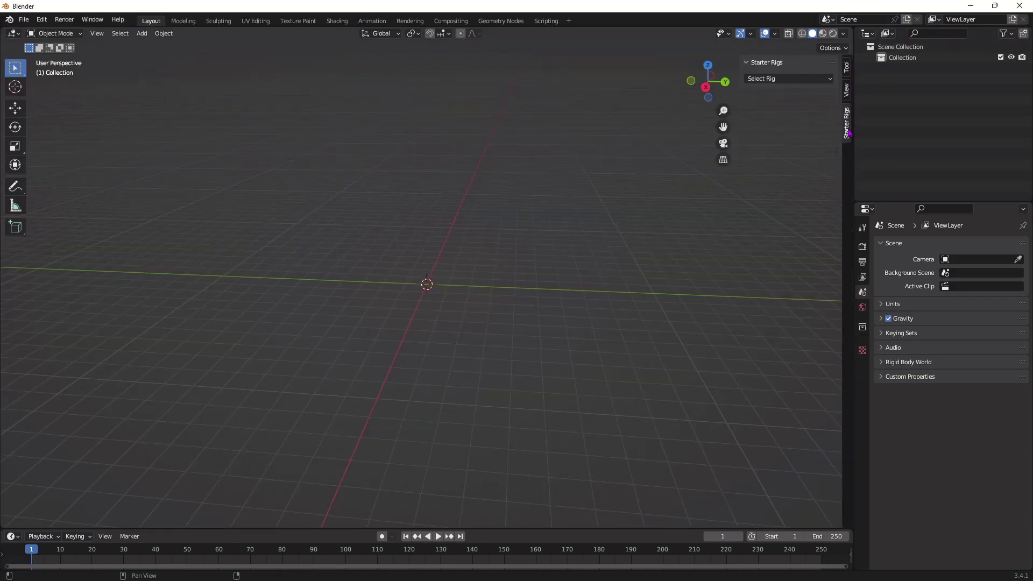
{"action": "left_click", "coordinate": [806, 80]}
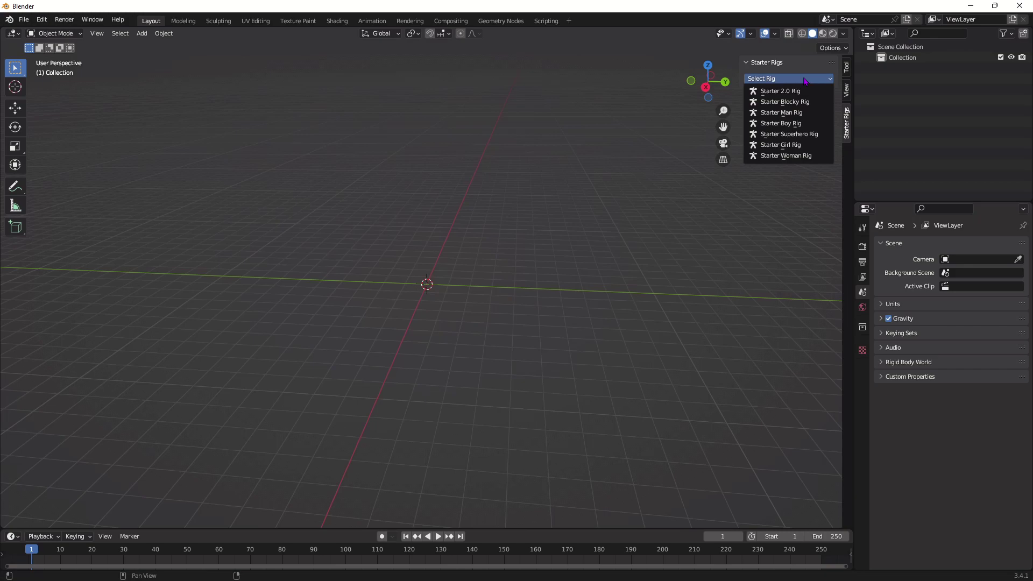
{"action": "left_click", "coordinate": [785, 102]}
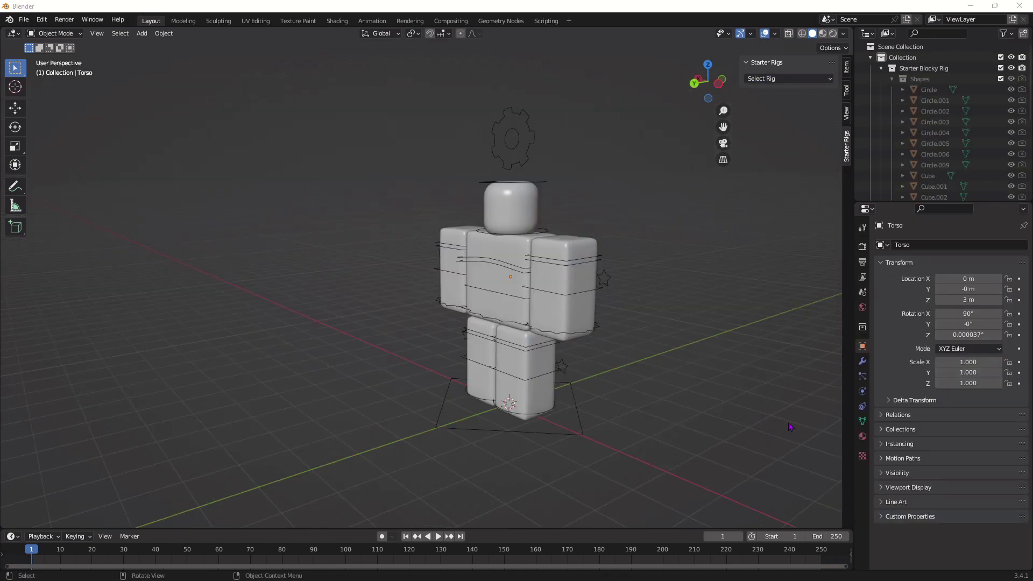
{"action": "left_click", "coordinate": [823, 34]}
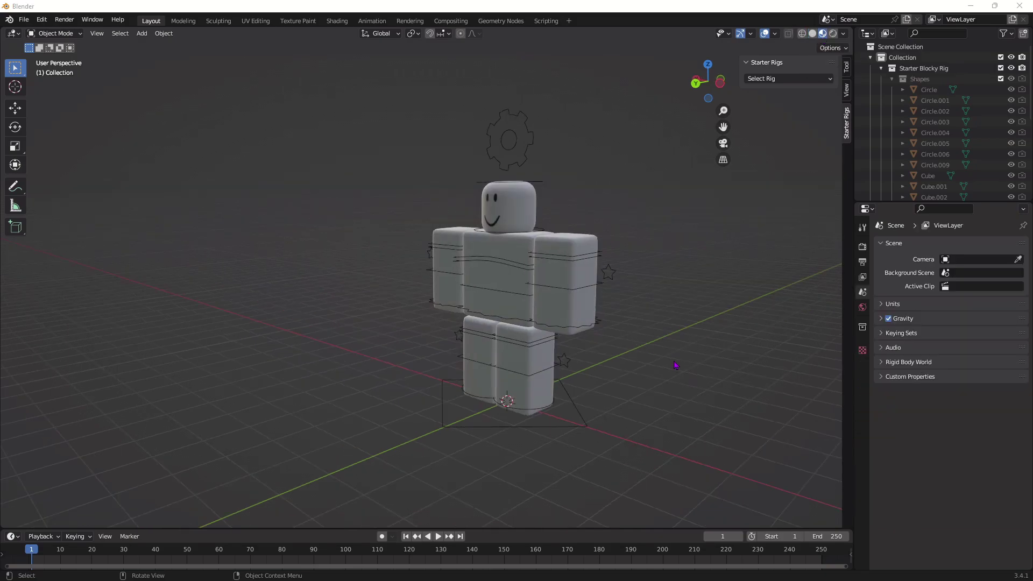
Replace the torso's Main Texture and Face Texture images with the avatar's clothing and Chill McCool.png face
{"action": "left_click", "coordinate": [336, 20]}
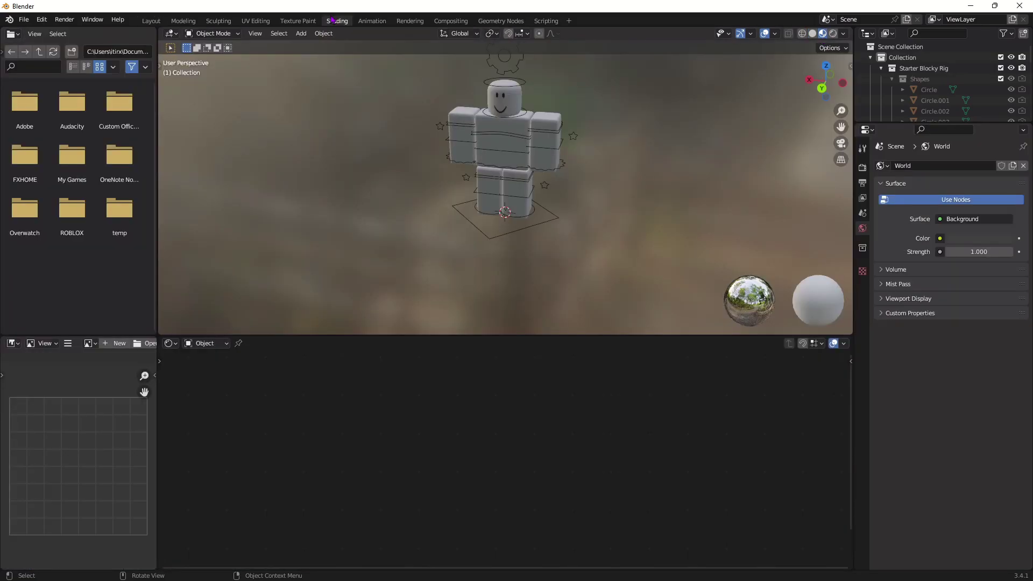
{"action": "left_click", "coordinate": [506, 147]}
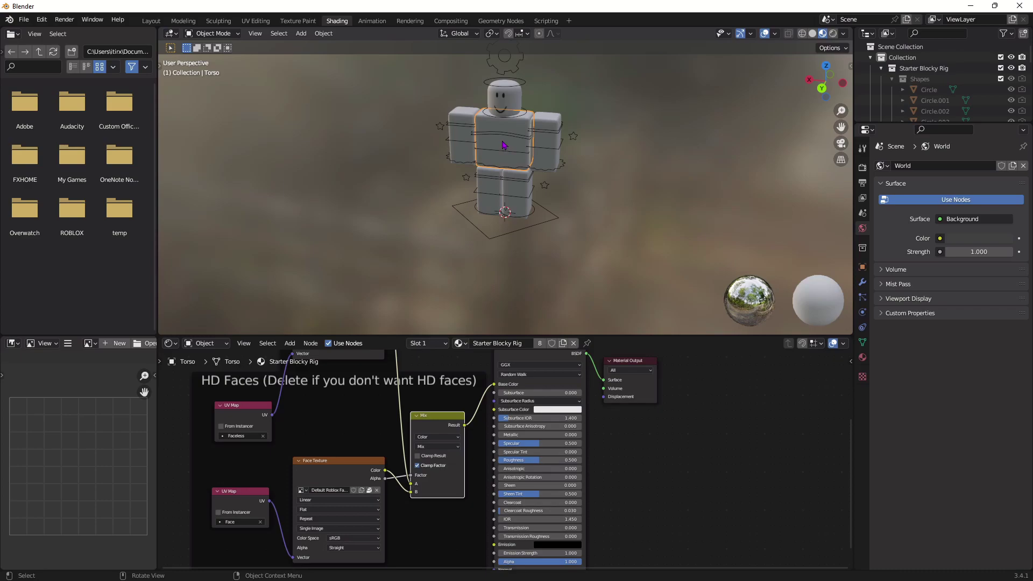
{"action": "middle_click_drag", "start_coordinate": [607, 434], "coordinate": [733, 562]}
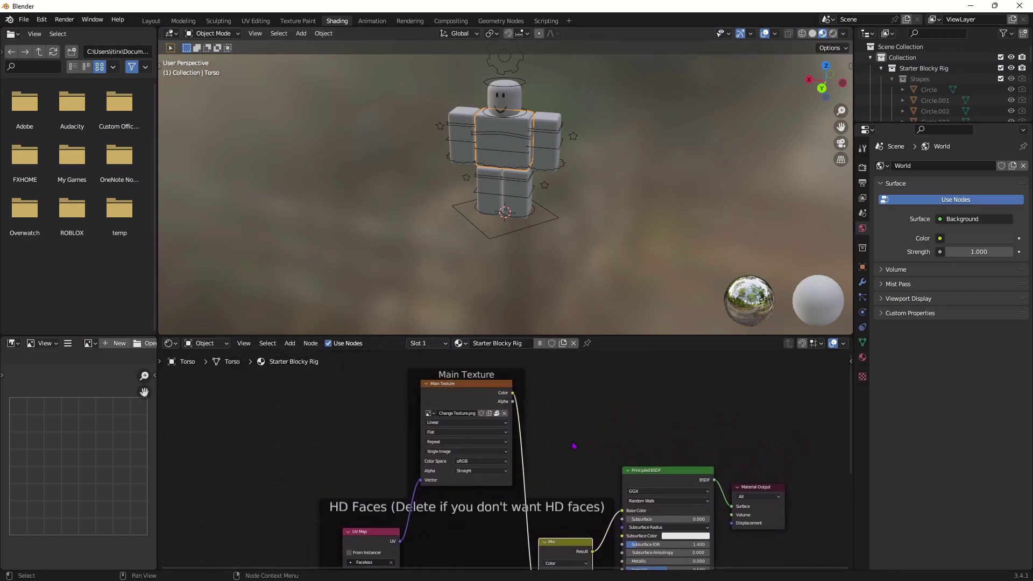
{"action": "left_click", "coordinate": [507, 413]}
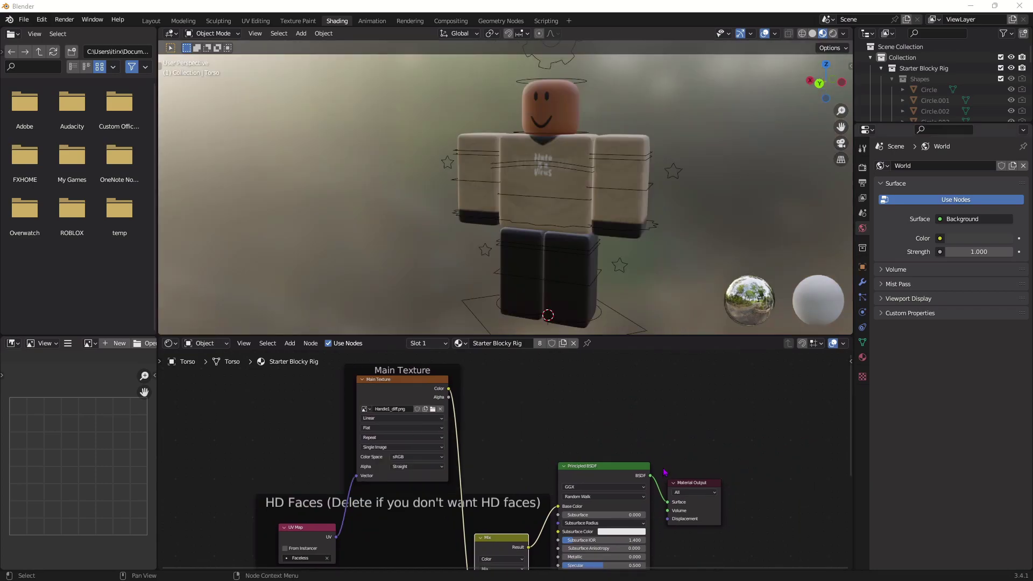
{"action": "scroll", "coordinate": [665, 473], "scroll_direction": "down", "scroll_amount": 8, "text": "shift"}
{"action": "left_click", "coordinate": [474, 440]}
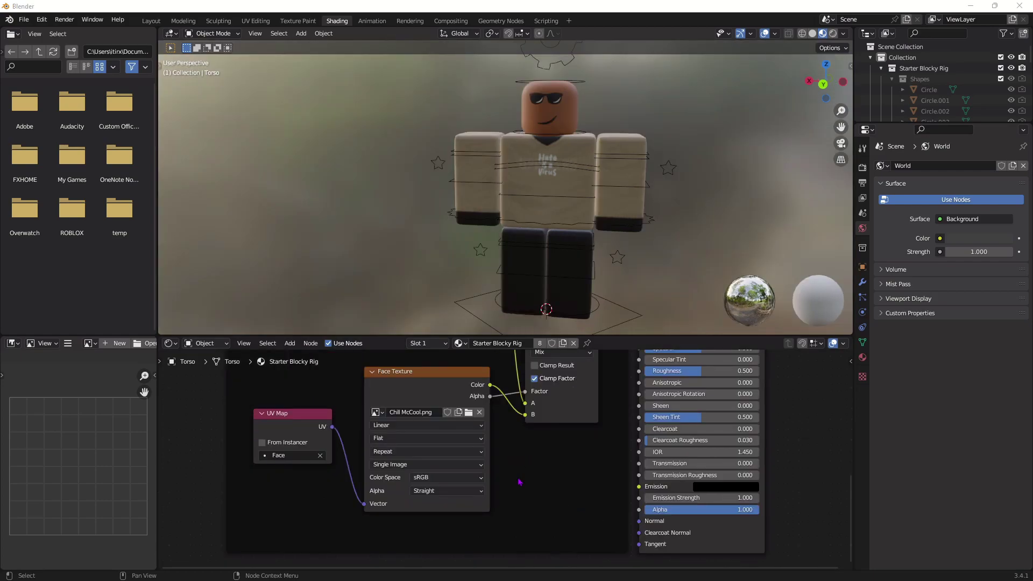
{"action": "left_click", "coordinate": [152, 21]}
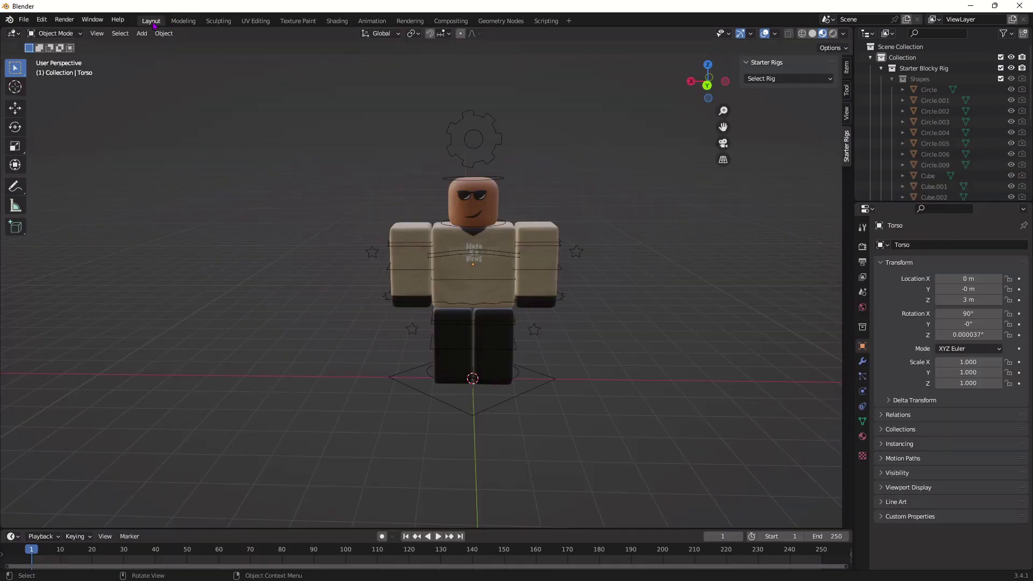
Set the imported hair accessory's material Blend Mode to Alpha Clip
{"action": "left_click", "coordinate": [27, 23]}
{"action": "mouse_move", "coordinate": [51, 170]}
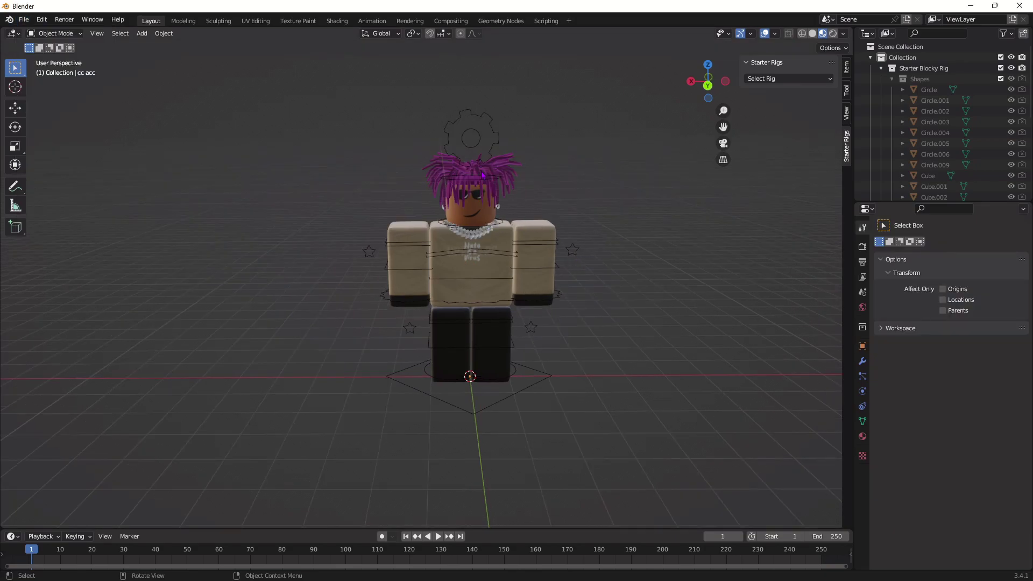
{"action": "left_click", "coordinate": [487, 176]}
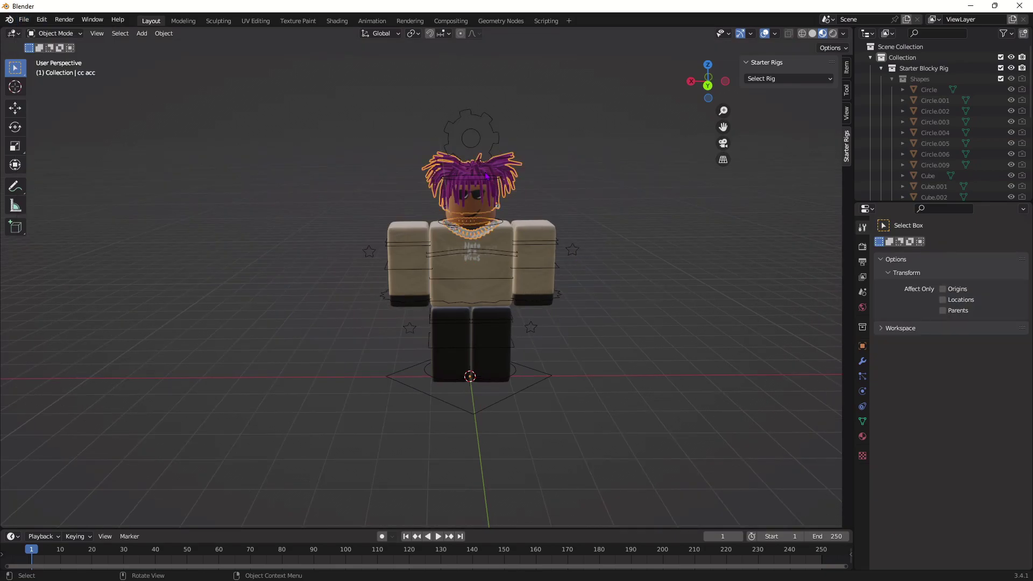
{"action": "left_click", "coordinate": [863, 436]}
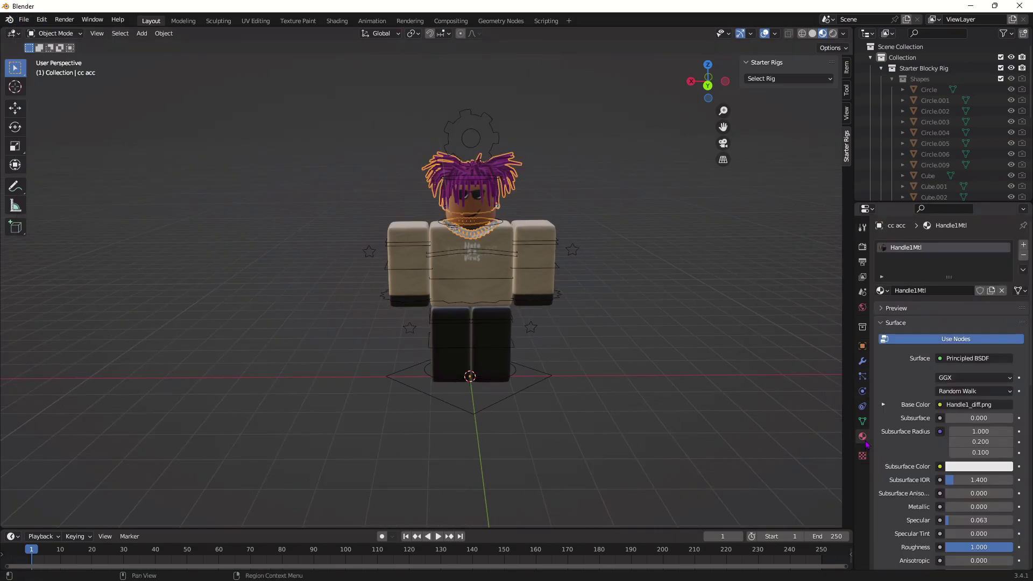
{"action": "scroll", "coordinate": [934, 420], "scroll_direction": "down", "scroll_amount": 15}
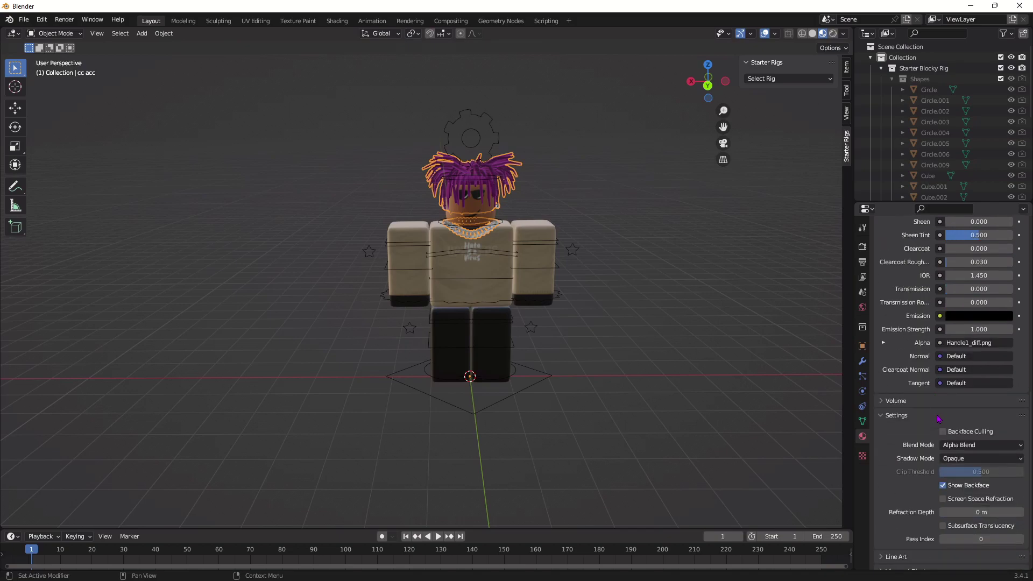
{"action": "scroll", "coordinate": [938, 418], "scroll_direction": "down", "scroll_amount": 1}
{"action": "left_click", "coordinate": [969, 424]}
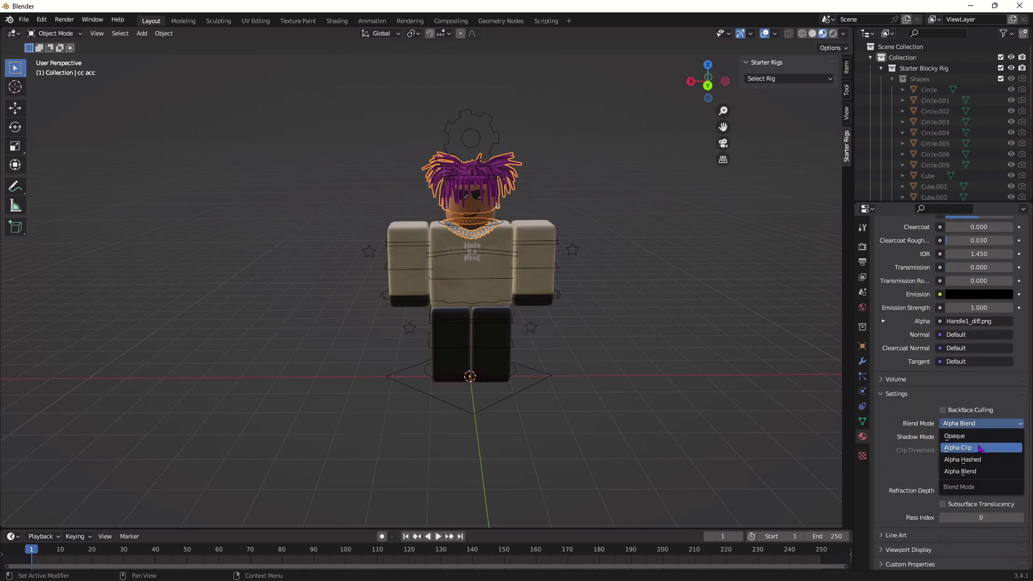
{"action": "left_click", "coordinate": [979, 448]}
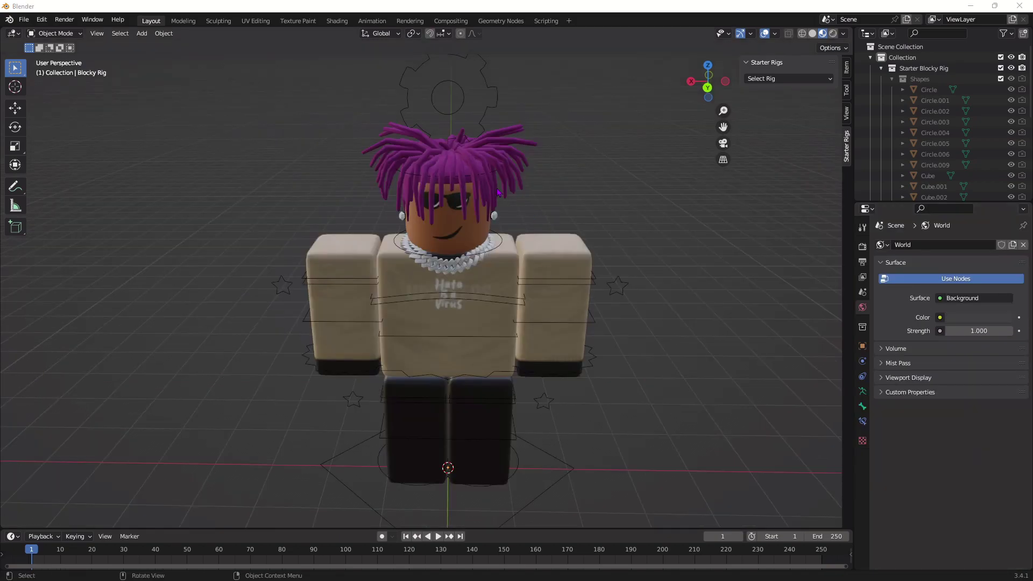
Parent the hair and chain accessory to a bone of the Blocky Rig
{"action": "left_click", "coordinate": [493, 239]}
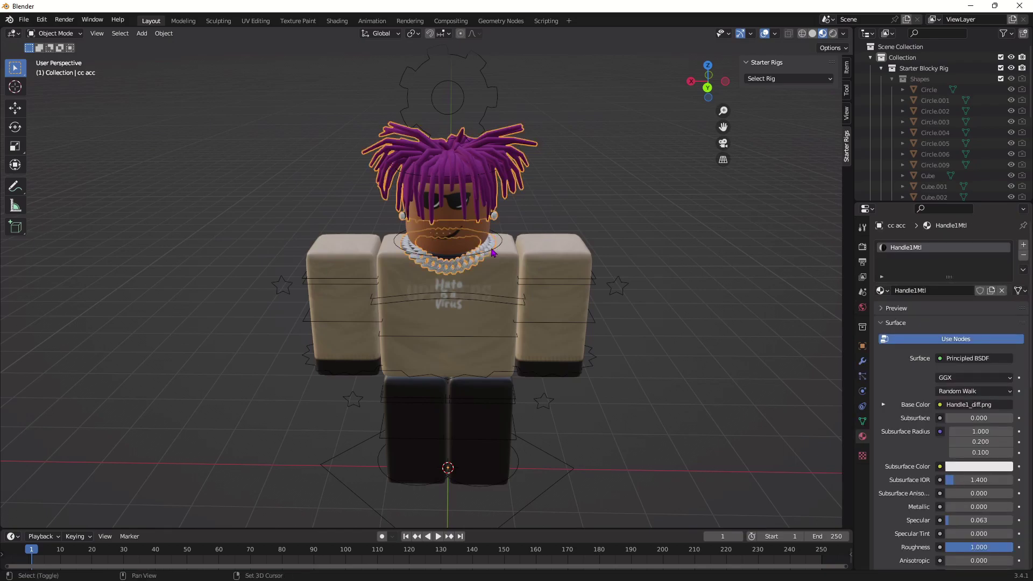
{"action": "left_click", "coordinate": [493, 254], "text": "shift"}
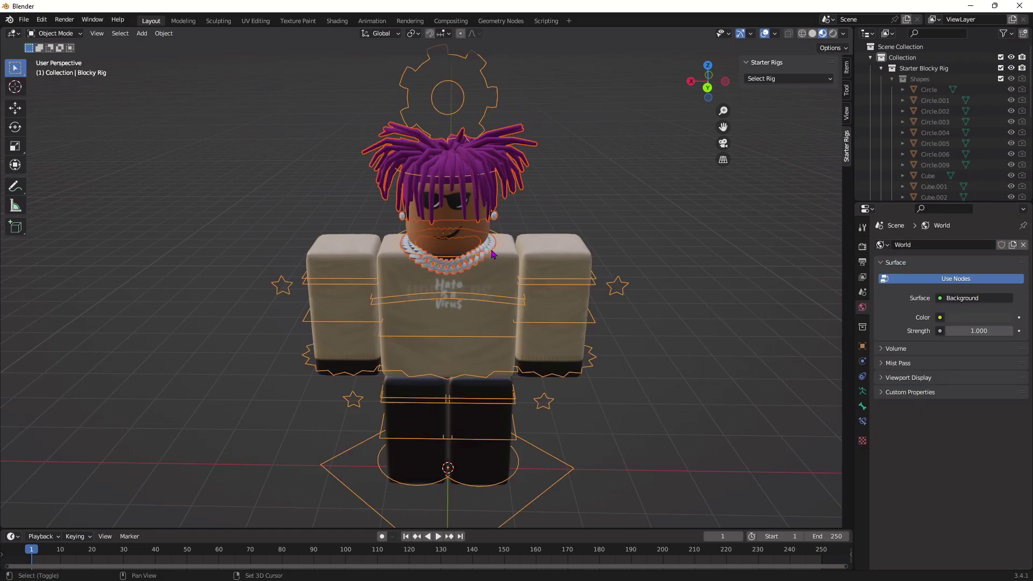
{"action": "key", "text": "ctrl+p"}
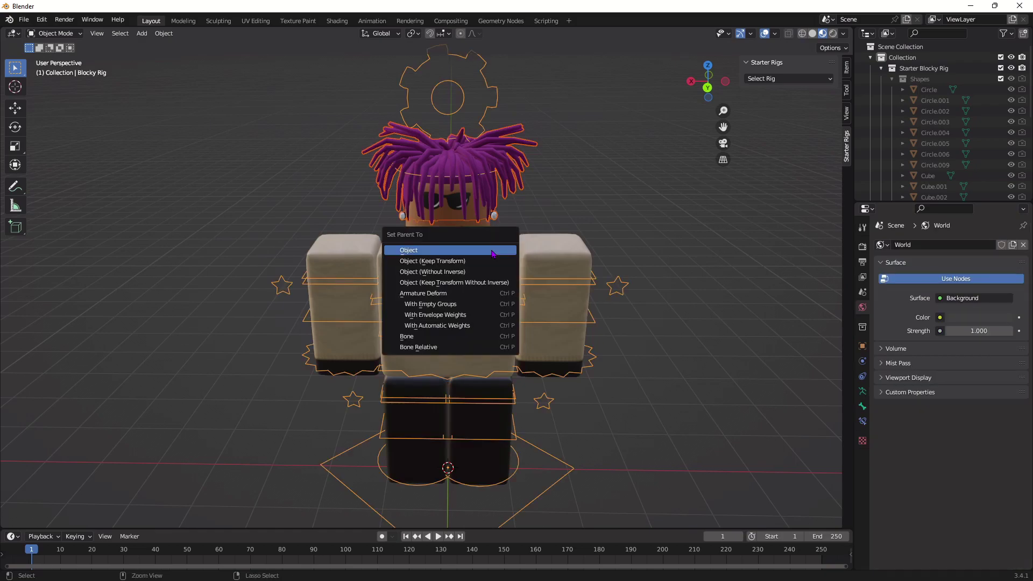
{"action": "left_click", "coordinate": [453, 338]}
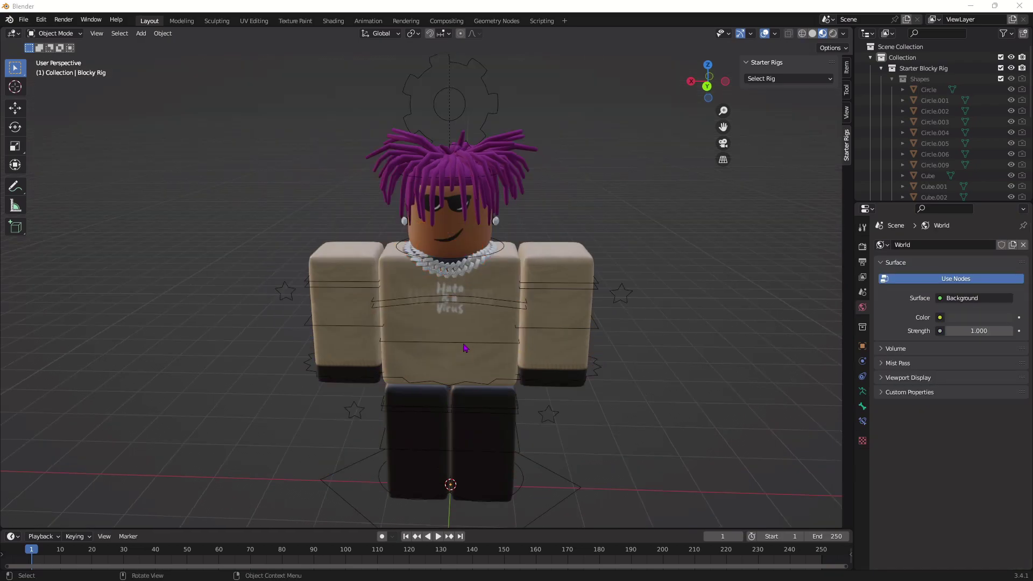
In Pose Mode, rotate the rig's left upper arm outward, then return to Object Mode
{"action": "left_click", "coordinate": [468, 303]}
{"action": "left_click", "coordinate": [61, 34]}
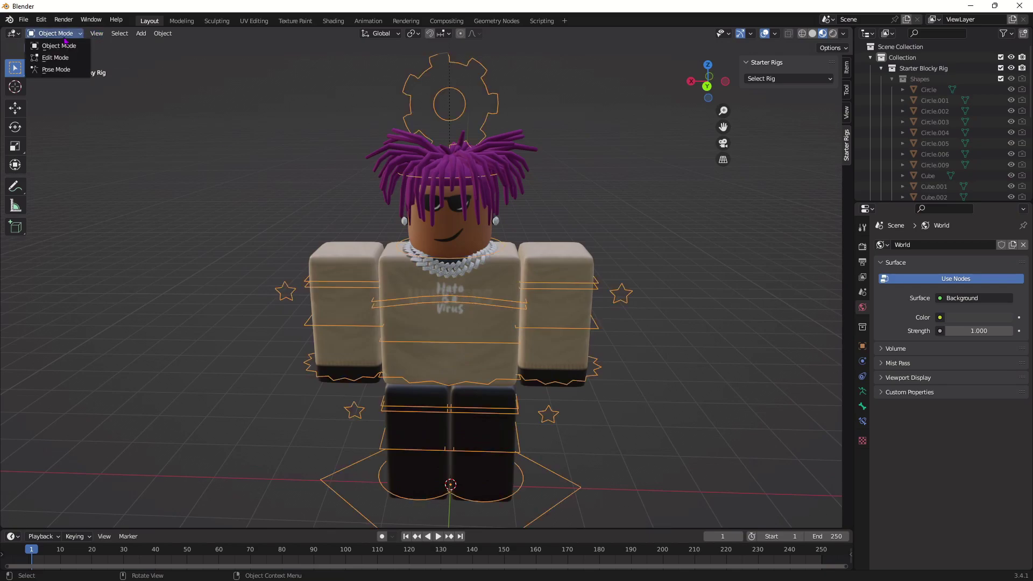
{"action": "left_click", "coordinate": [69, 71]}
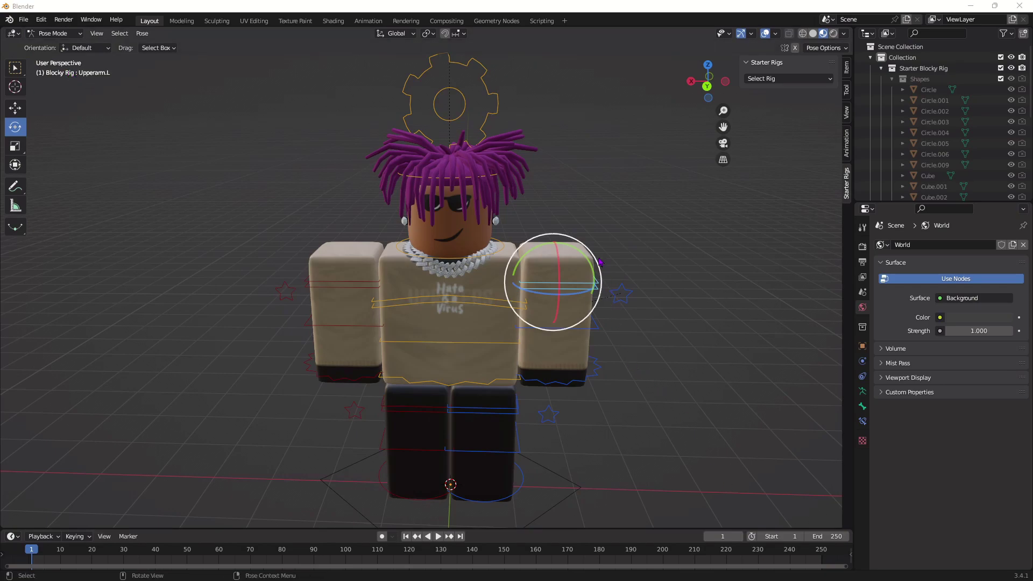
{"action": "left_click_drag", "start_coordinate": [580, 253], "coordinate": [630, 539]}
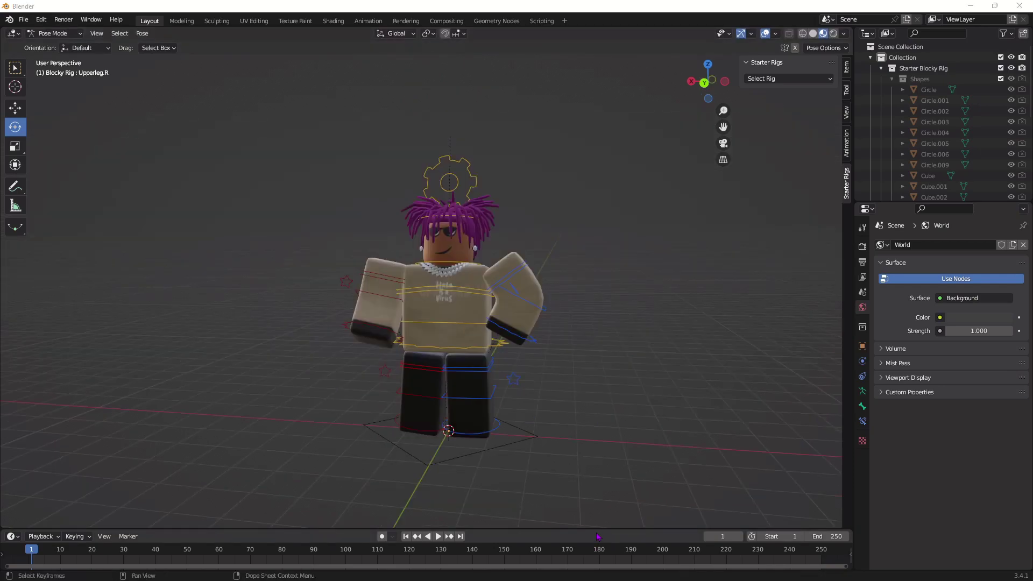
{"action": "left_click", "coordinate": [52, 33]}
{"action": "left_click", "coordinate": [54, 47]}
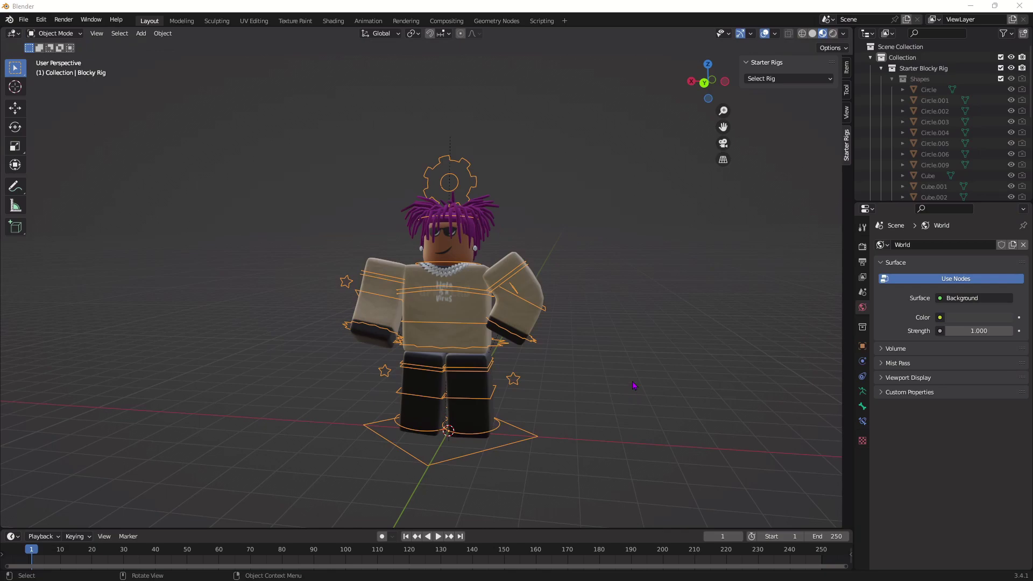
{"action": "key", "text": "shift+a"}
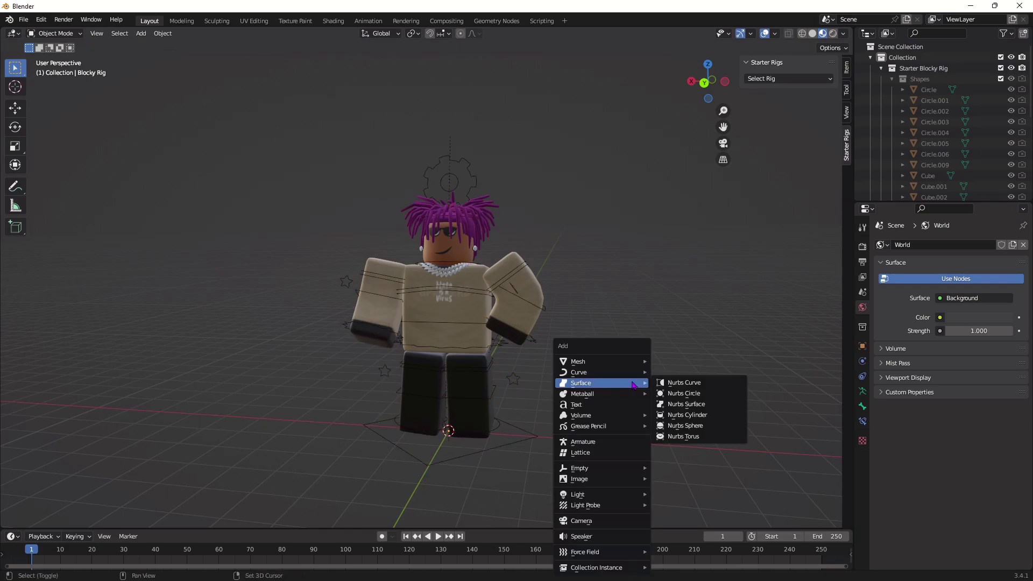
Add a camera, move it out to the avatar's left, and look through it
{"action": "left_click", "coordinate": [605, 521]}
{"action": "middle_click_drag", "start_coordinate": [605, 521], "coordinate": [2, 91]}
{"action": "left_click", "coordinate": [15, 108]}
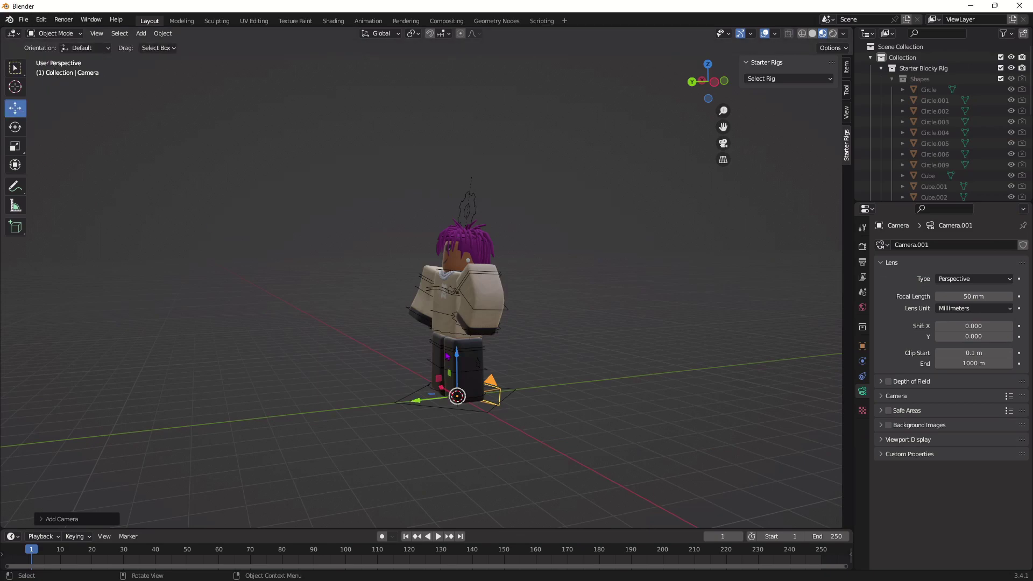
{"action": "left_click_drag", "start_coordinate": [426, 403], "coordinate": [257, 232]}
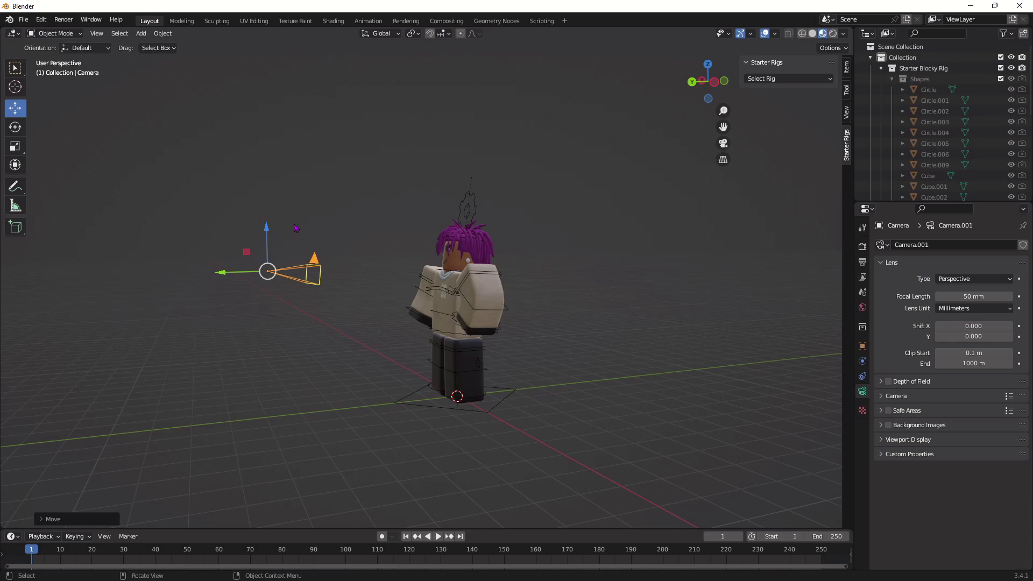
{"action": "left_click", "coordinate": [724, 143]}
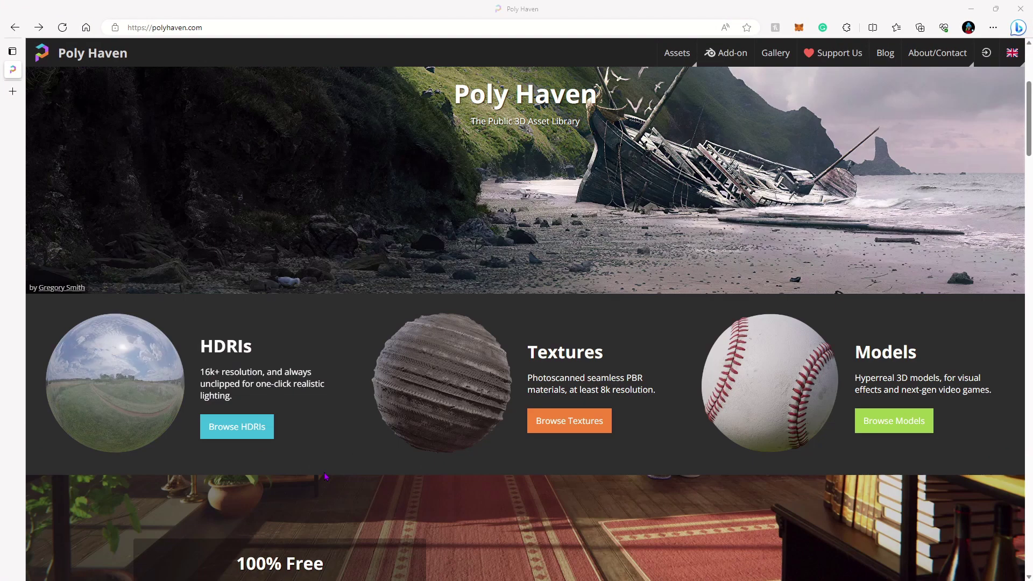
Browse Poly Haven's HDRI catalogue and open the Rooitou Park HDRI page
{"action": "left_click", "coordinate": [249, 426]}
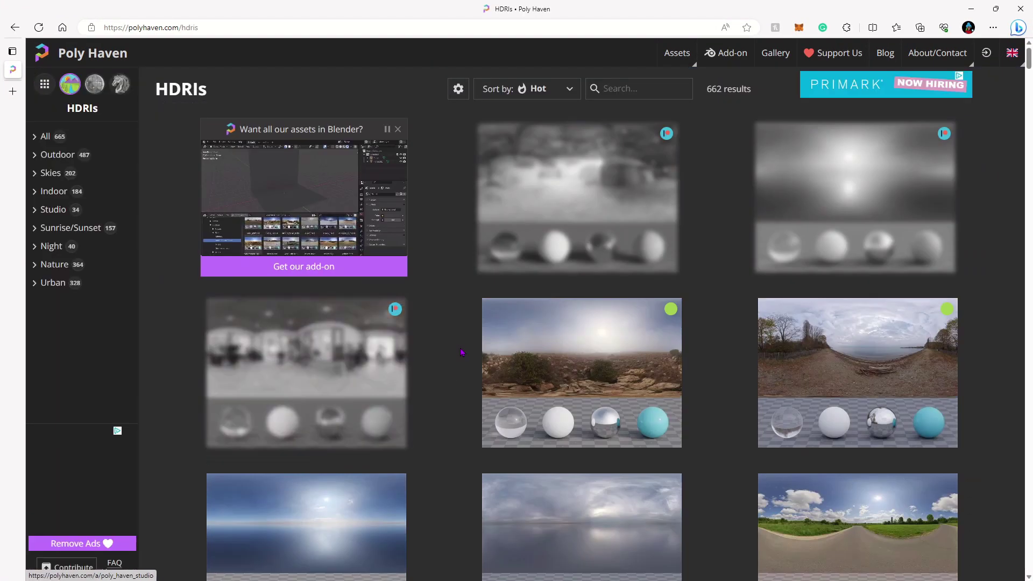
{"action": "scroll", "coordinate": [434, 346], "scroll_direction": "down", "scroll_amount": 9}
{"action": "scroll", "coordinate": [434, 346], "scroll_direction": "down", "scroll_amount": 12}
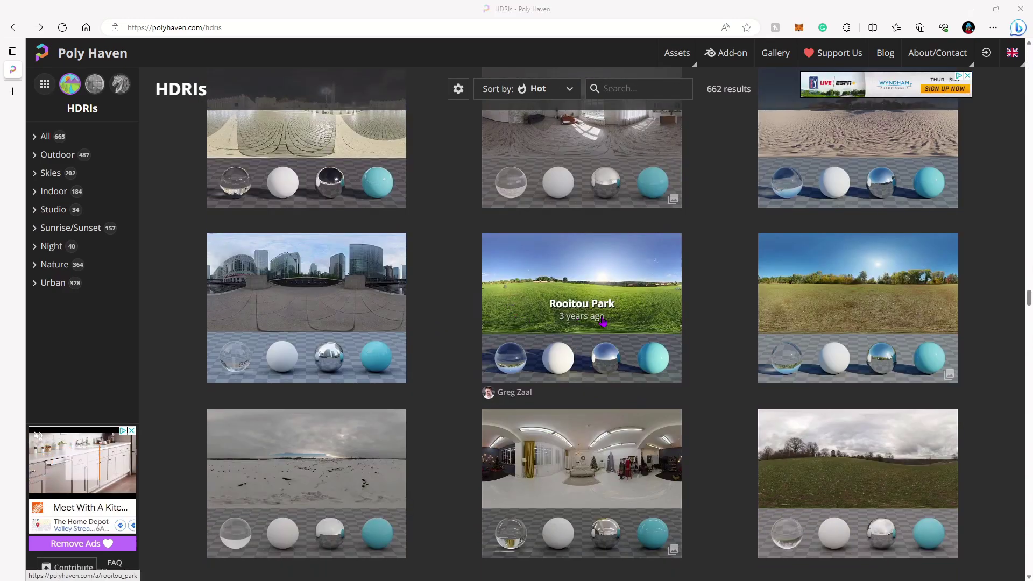
{"action": "left_click", "coordinate": [603, 322]}
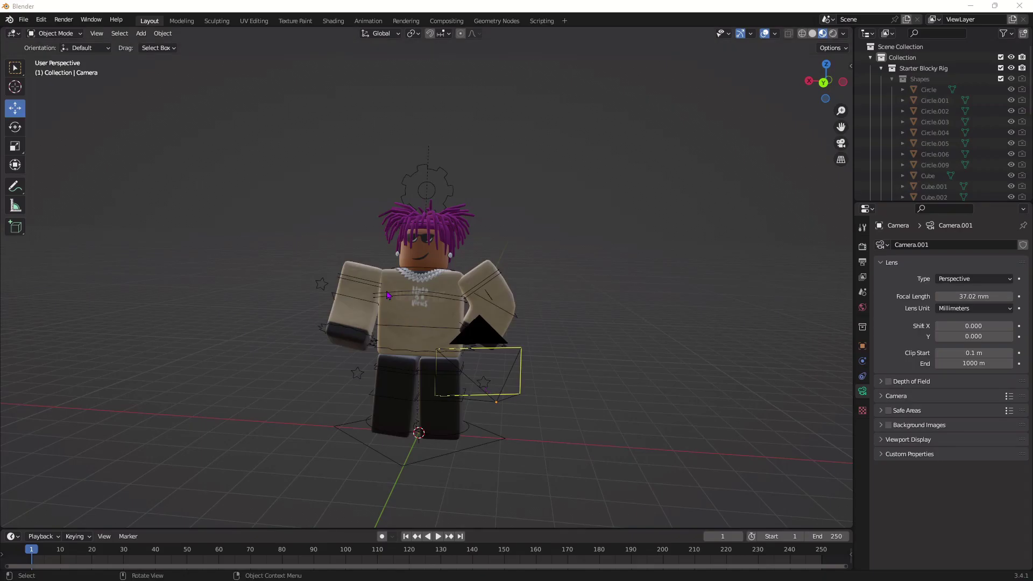
Add an Environment Texture node to the World shader and connect it to the Background colour
{"action": "left_click", "coordinate": [333, 21]}
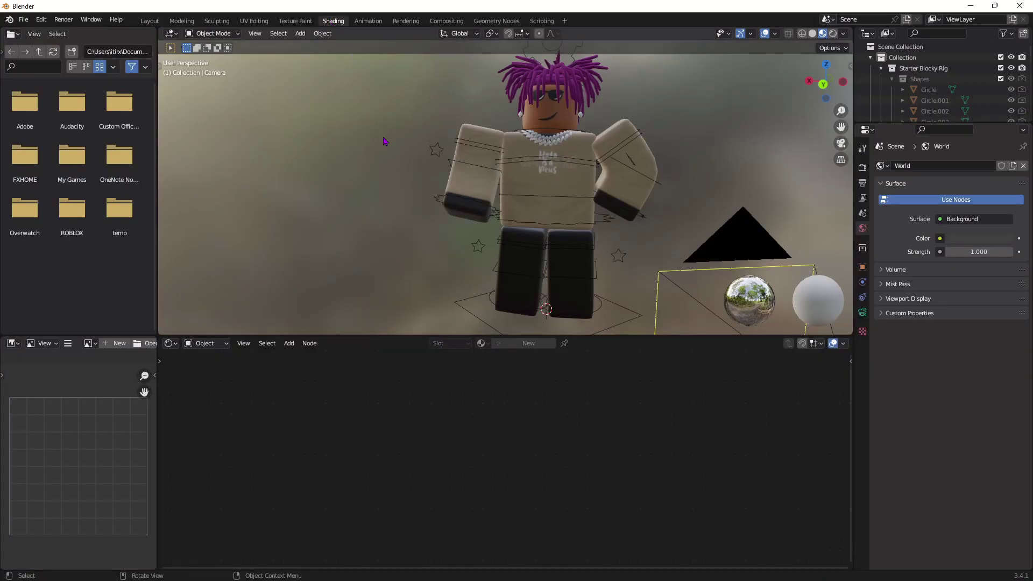
{"action": "left_click", "coordinate": [208, 343]}
{"action": "left_click", "coordinate": [215, 368]}
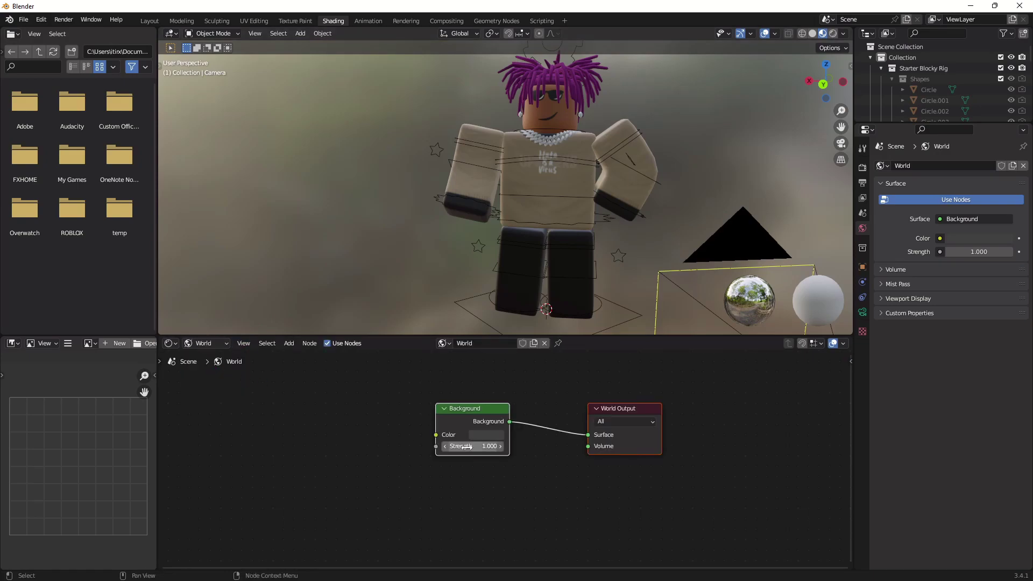
{"action": "middle_click_drag", "start_coordinate": [425, 452], "coordinate": [402, 451]}
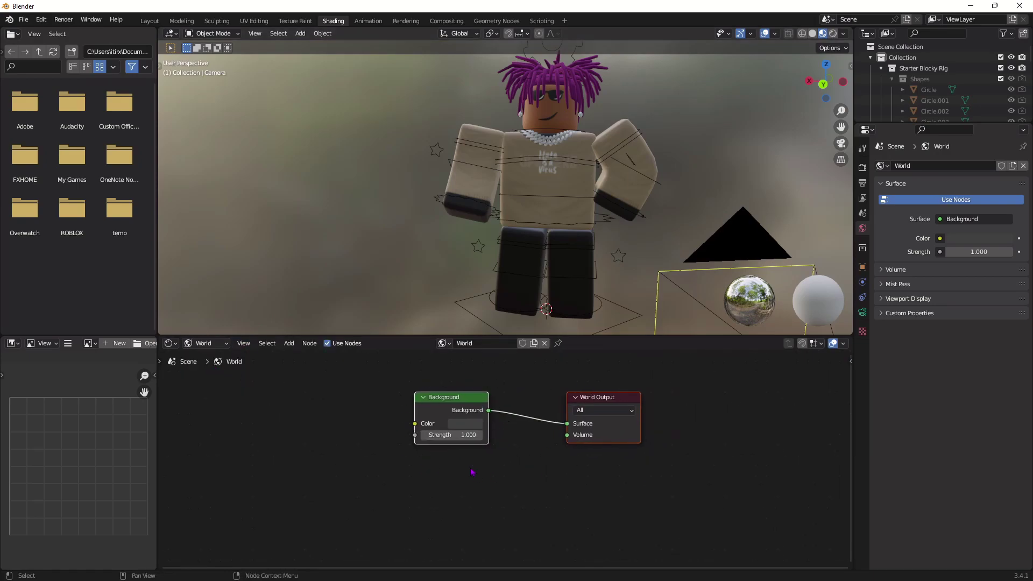
{"action": "left_click", "coordinate": [289, 343]}
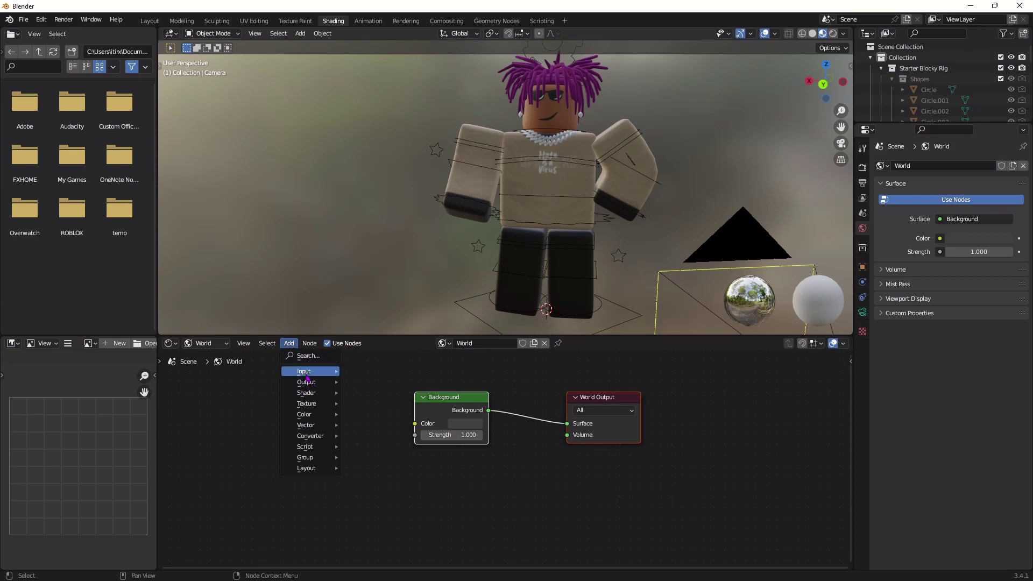
{"action": "mouse_move", "coordinate": [307, 404]}
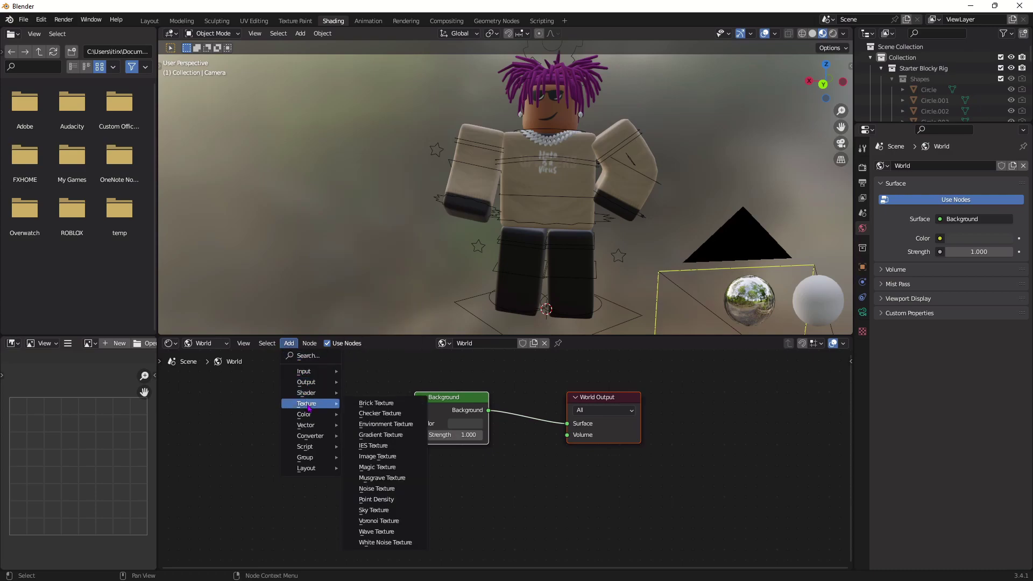
{"action": "left_click", "coordinate": [370, 427]}
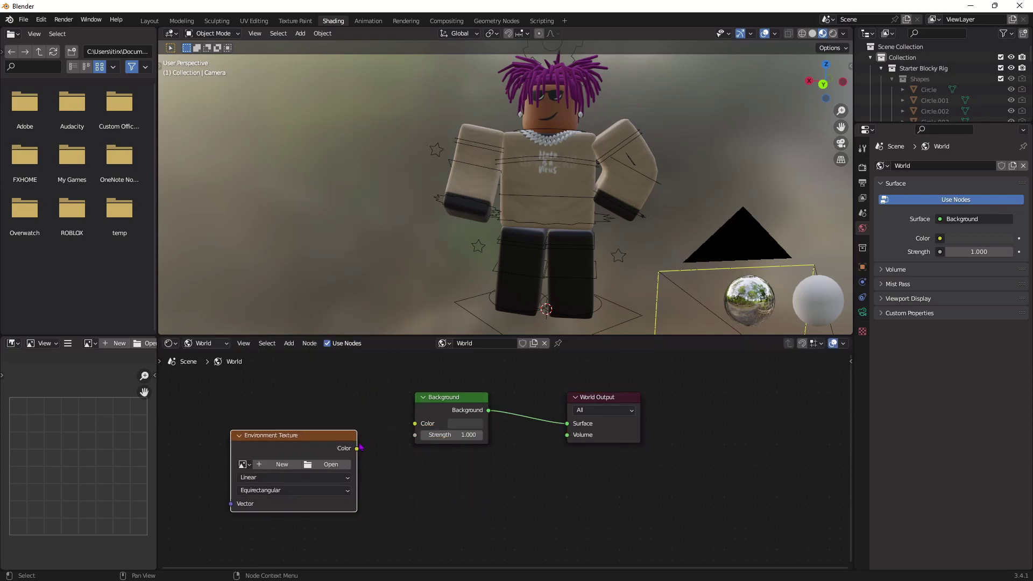
{"action": "left_click_drag", "start_coordinate": [358, 451], "coordinate": [415, 424]}
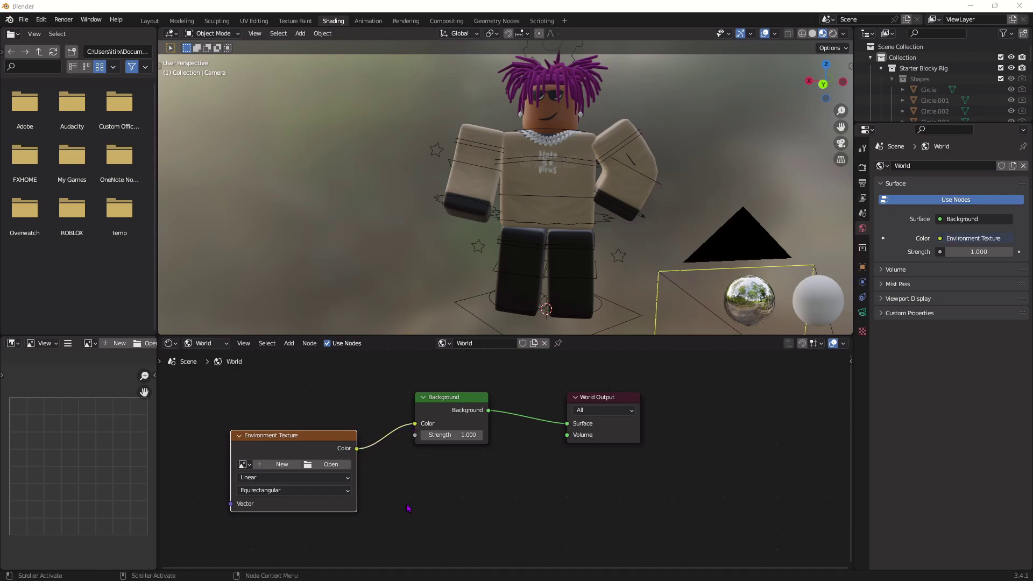
Load the rooitou_park_8k (1).hdr image and view the character in Rendered shading
{"action": "left_click", "coordinate": [321, 465]}
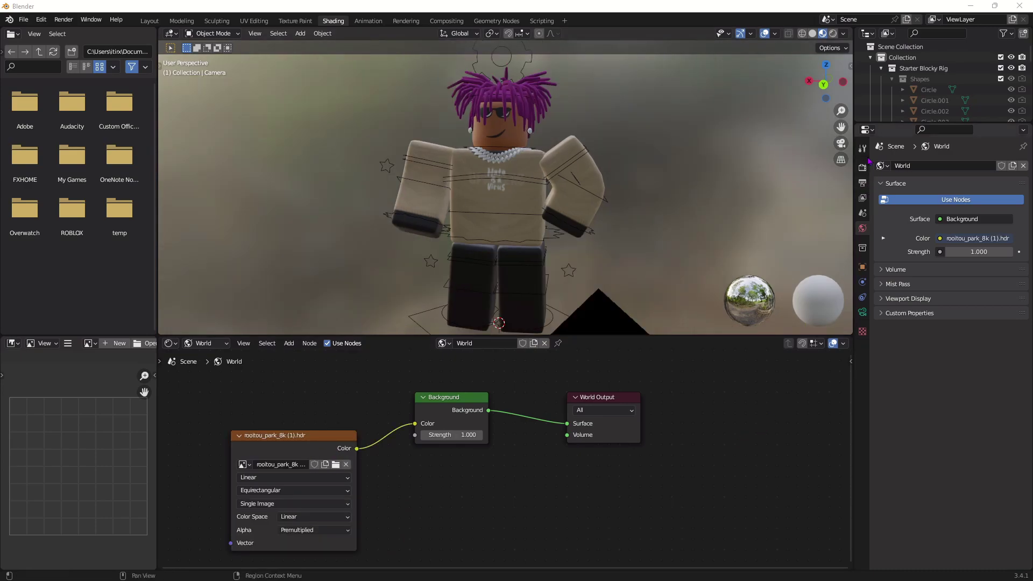
{"action": "left_click", "coordinate": [833, 33]}
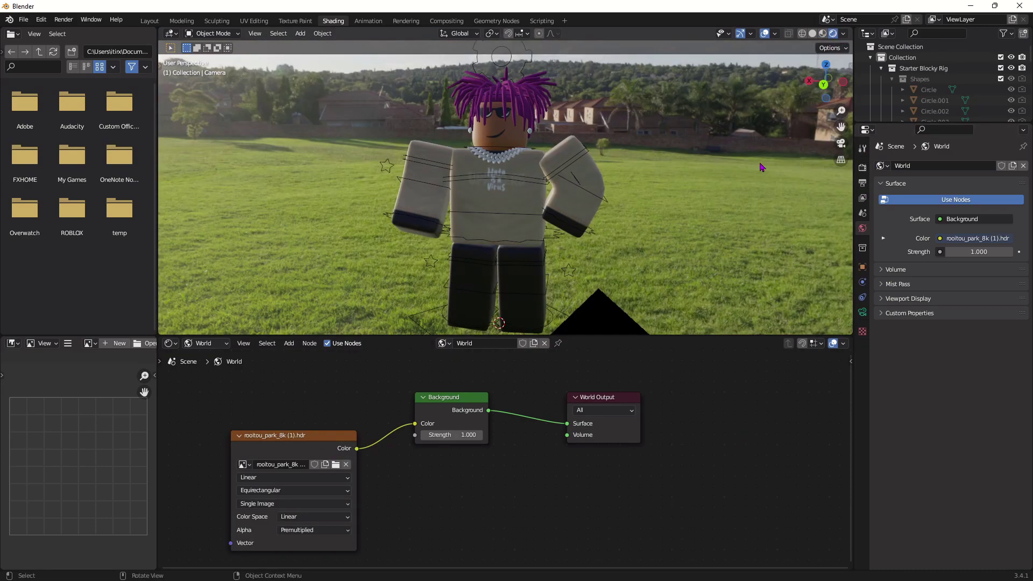
{"action": "middle_click_drag", "start_coordinate": [734, 193], "coordinate": [377, 190]}
{"action": "left_click", "coordinate": [863, 148]}
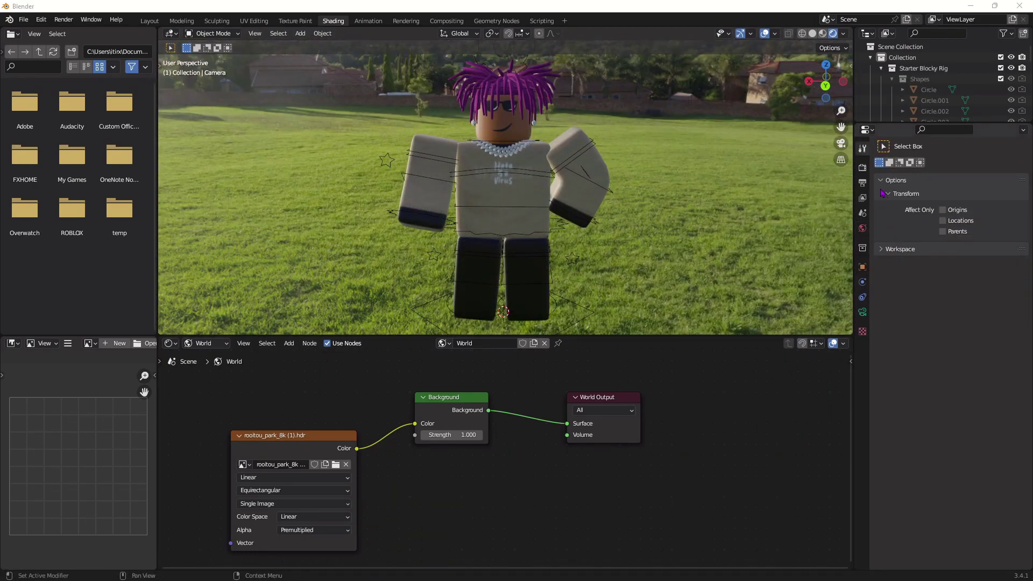
Enable Transparent in the render Film settings
{"action": "left_click", "coordinate": [864, 169]}
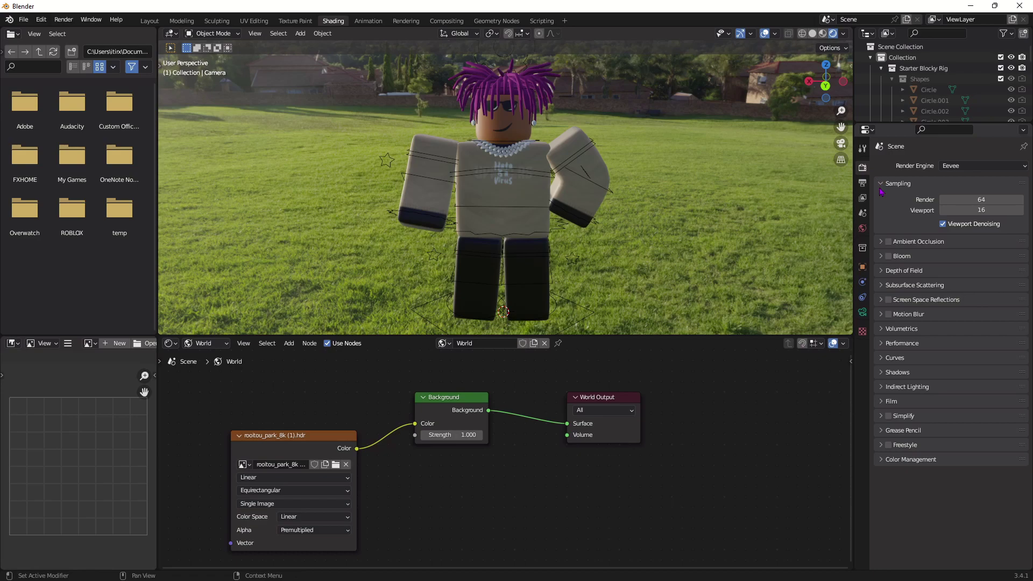
{"action": "left_click", "coordinate": [886, 403]}
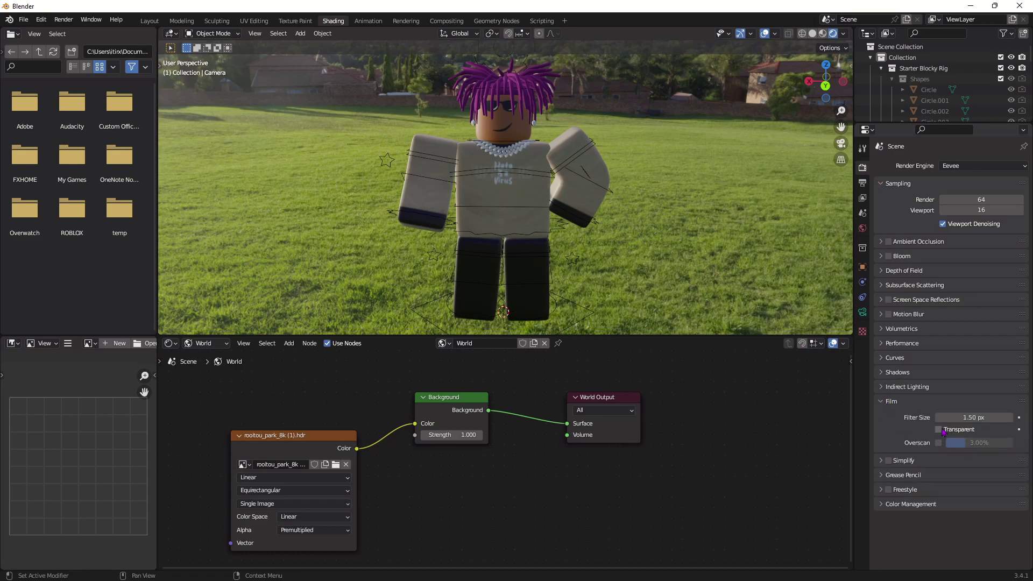
{"action": "left_click", "coordinate": [939, 430]}
Box-select the character rig and camera and rotate them about the Z axis
{"action": "middle_click_drag", "start_coordinate": [673, 161], "coordinate": [696, 150]}
{"action": "scroll", "coordinate": [696, 150], "scroll_direction": "down", "scroll_amount": 2}
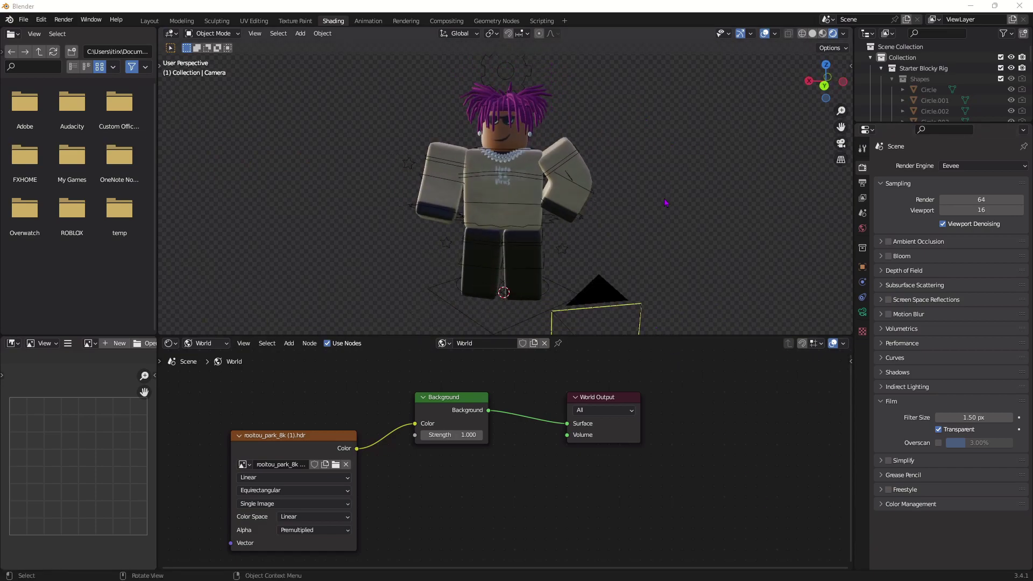
{"action": "scroll", "coordinate": [667, 213], "scroll_direction": "down", "scroll_amount": 2}
{"action": "middle_click_drag", "start_coordinate": [667, 212], "coordinate": [669, 319]}
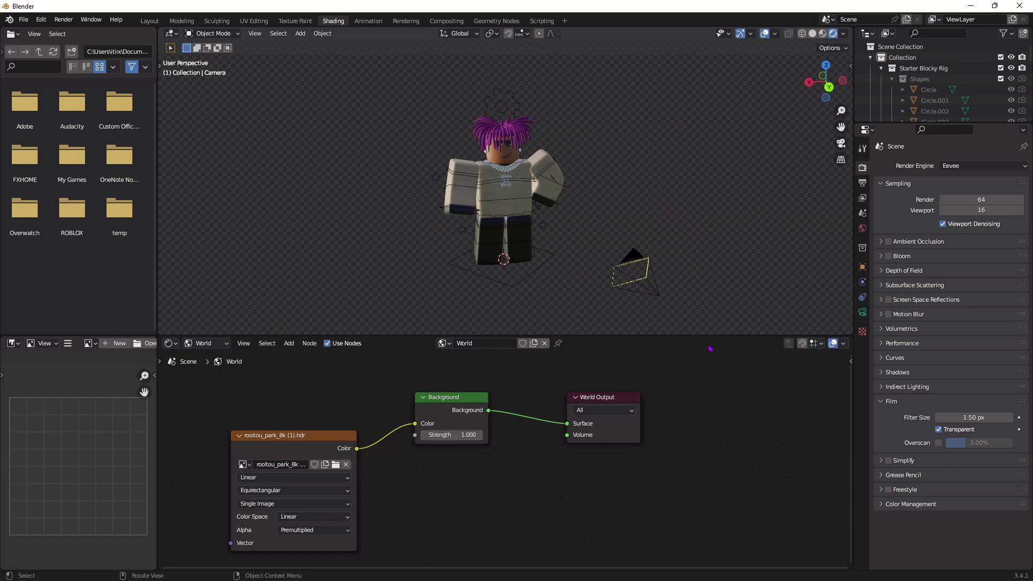
{"action": "left_click_drag", "start_coordinate": [670, 314], "coordinate": [466, 170]}
{"action": "key", "text": "r"}
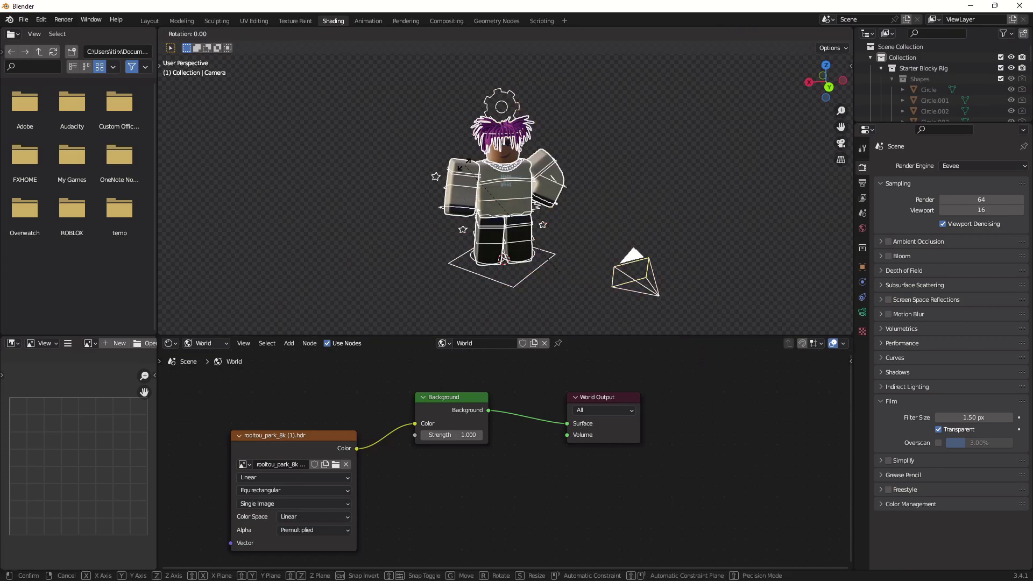
{"action": "key", "text": "z"}
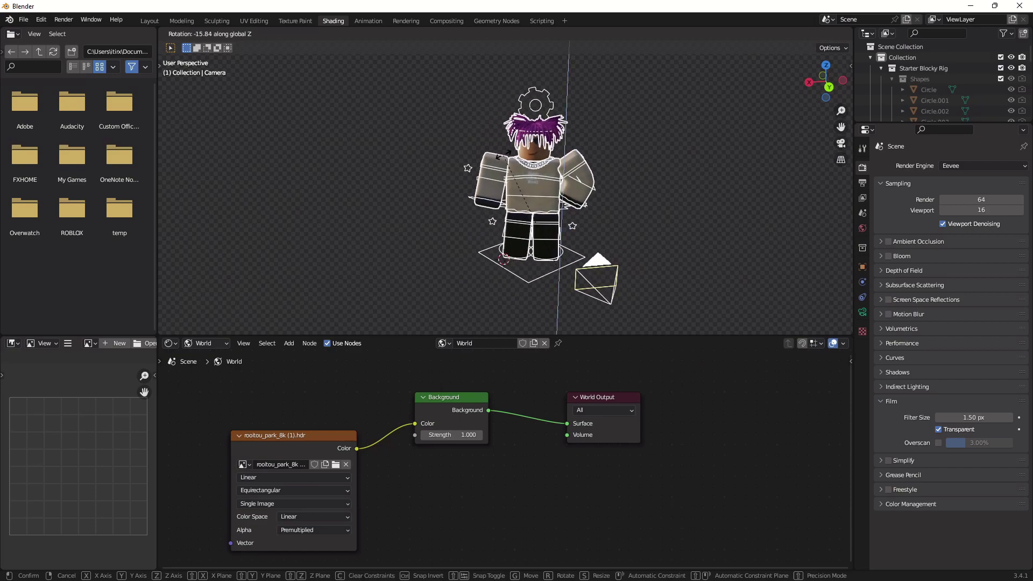
Confirm the character and camera facing, then switch the Shader Editor from World to Object
{"action": "left_click", "coordinate": [466, 506]}
{"action": "scroll", "coordinate": [466, 506], "scroll_direction": "down", "scroll_amount": 2}
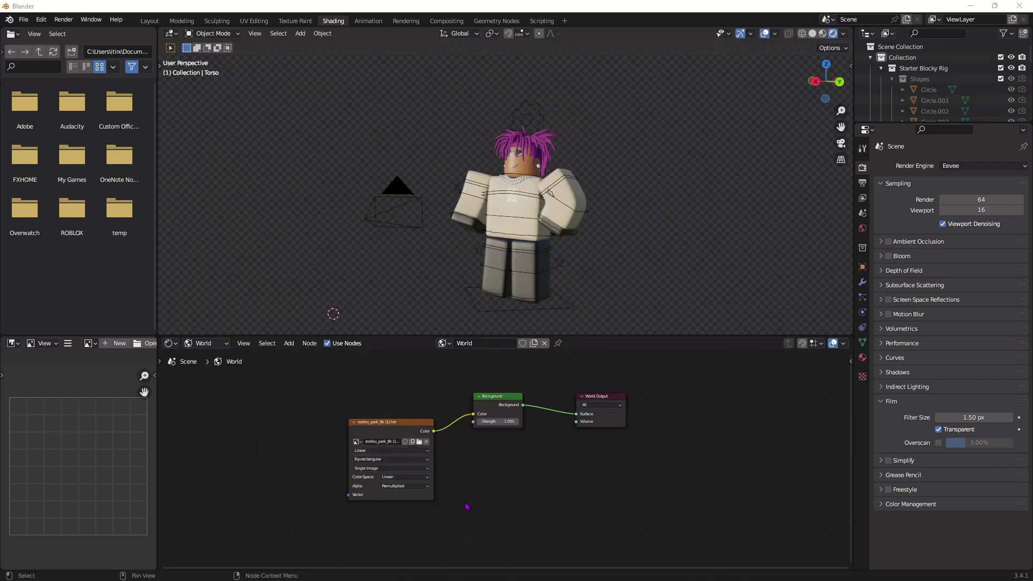
{"action": "left_click", "coordinate": [204, 343]}
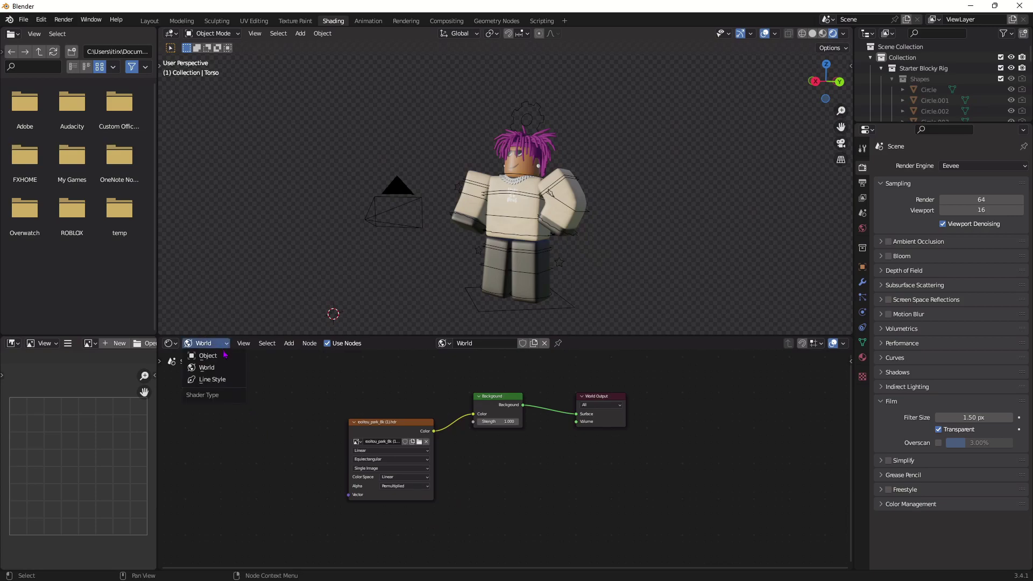
{"action": "left_click", "coordinate": [222, 360]}
Set the Principled BSDF Roughness to 1.000 and Specular to 0.000
{"action": "scroll", "coordinate": [562, 455], "scroll_direction": "up", "scroll_amount": 1}
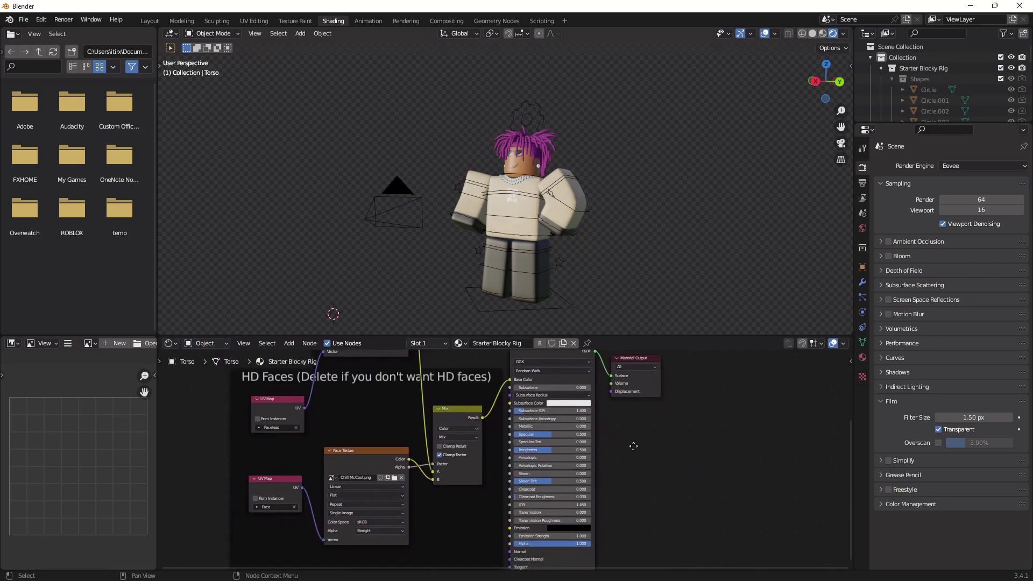
{"action": "scroll", "coordinate": [566, 465], "scroll_direction": "up", "scroll_amount": 1}
{"action": "scroll", "coordinate": [601, 466], "scroll_direction": "up", "scroll_amount": 2}
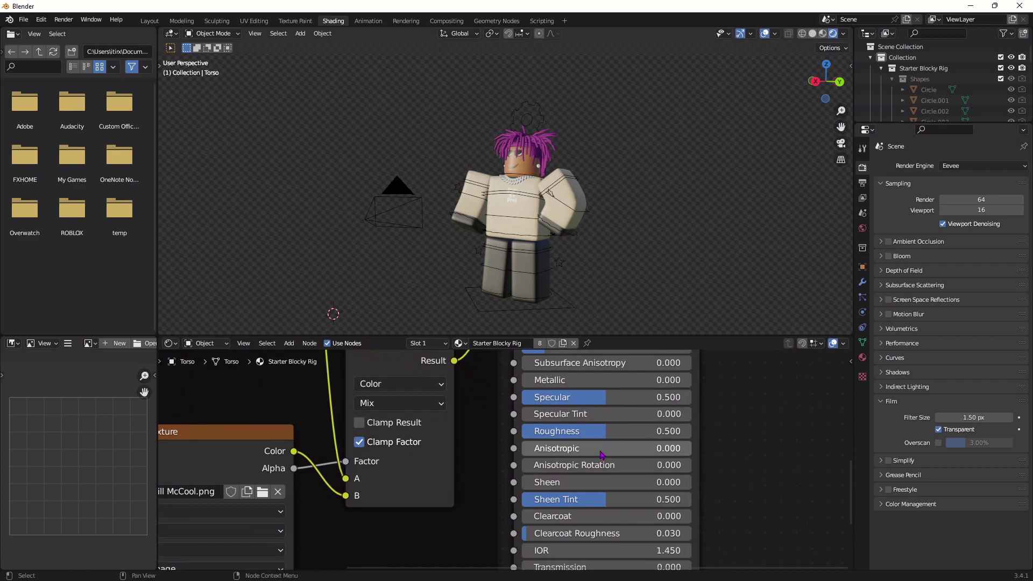
{"action": "left_click_drag", "start_coordinate": [600, 436], "coordinate": [689, 436]}
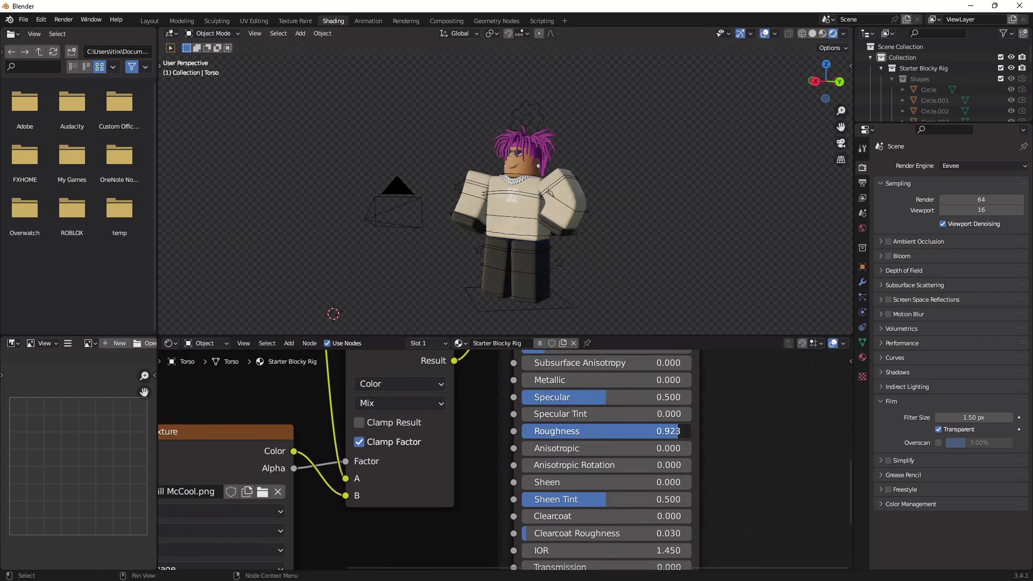
{"action": "left_click_drag", "start_coordinate": [601, 401], "coordinate": [521, 401]}
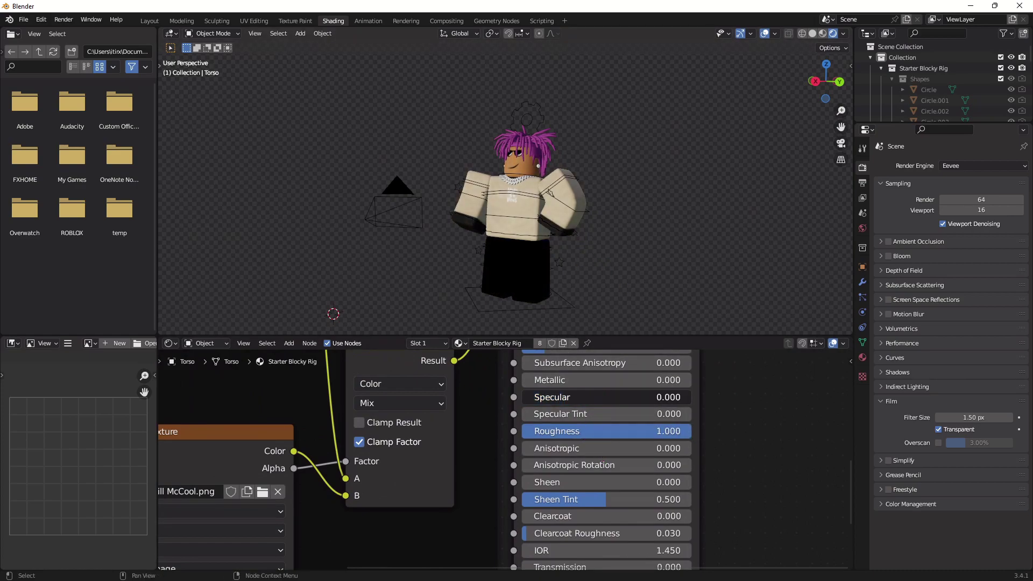
{"action": "middle_click_drag", "start_coordinate": [516, 231], "coordinate": [646, 269]}
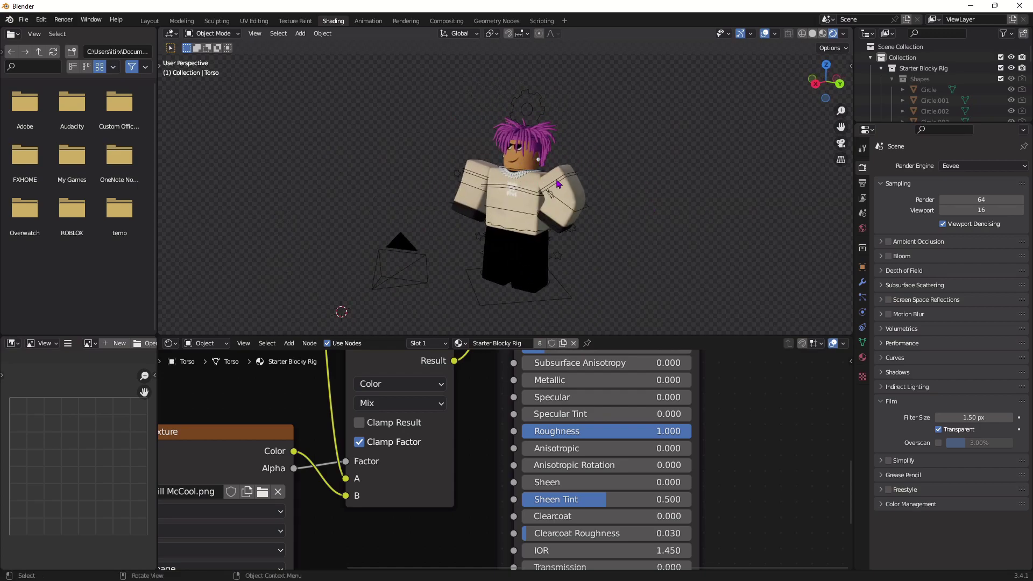
{"action": "scroll", "coordinate": [676, 458], "scroll_direction": "down", "scroll_amount": 5}
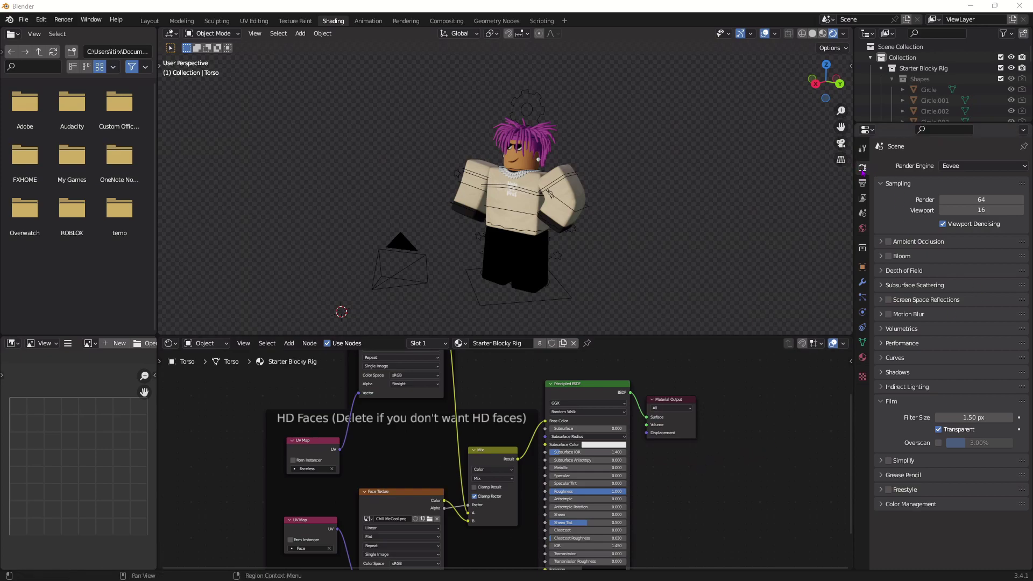
Choose Cycles from the Render Engine dropdown in Render Properties
{"action": "left_click", "coordinate": [969, 167]}
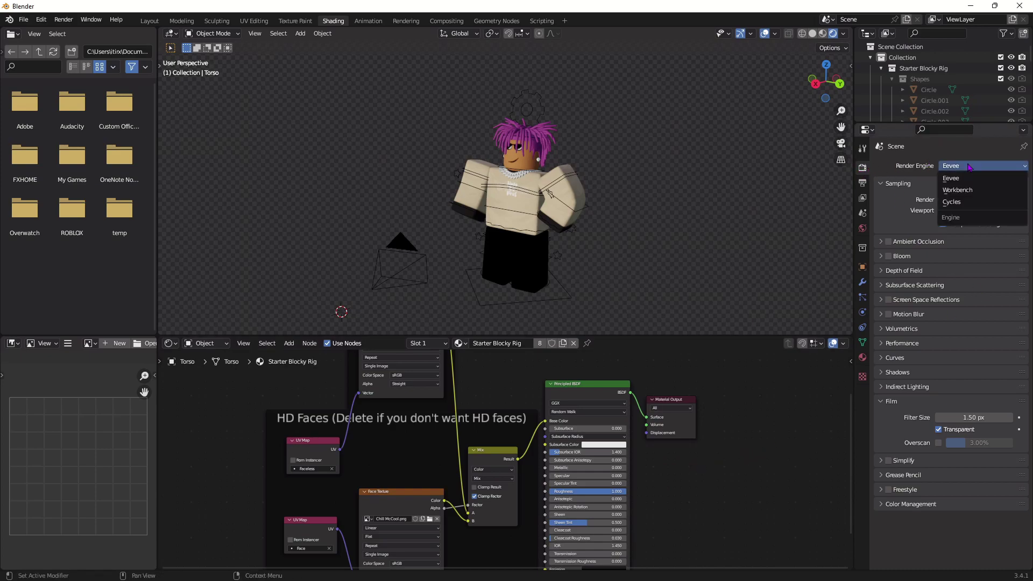
{"action": "left_click", "coordinate": [964, 202]}
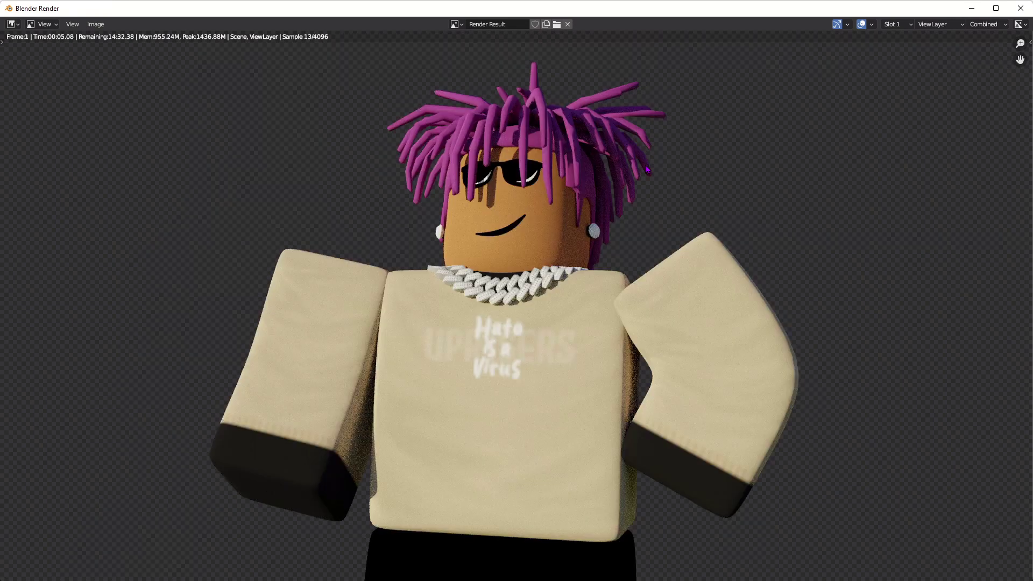
Render the avatar in Cycles and bring up the render window's Image menu for saving
{"action": "scroll", "coordinate": [648, 170], "scroll_direction": "down", "scroll_amount": 2}
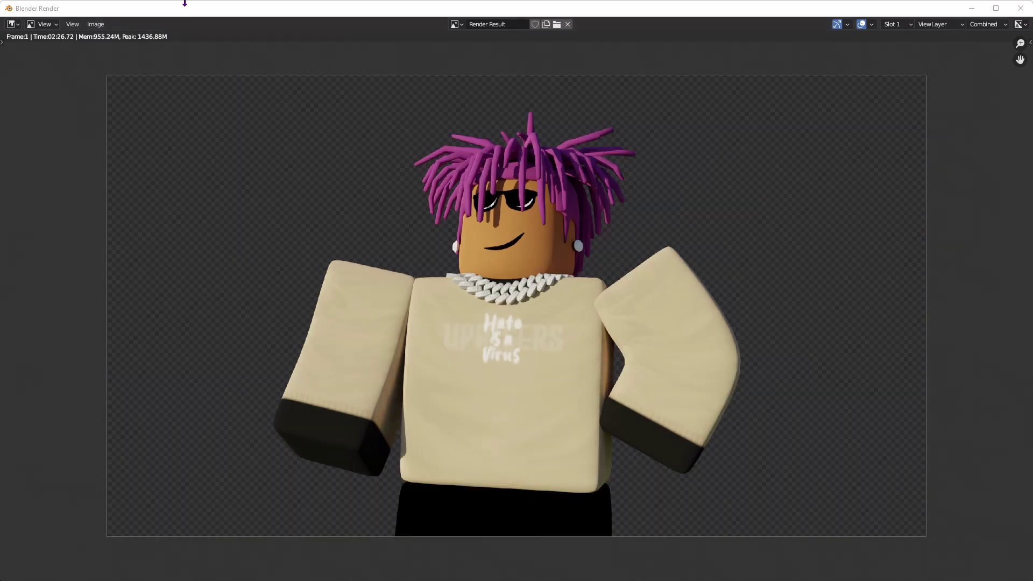
{"action": "left_click", "coordinate": [98, 26]}
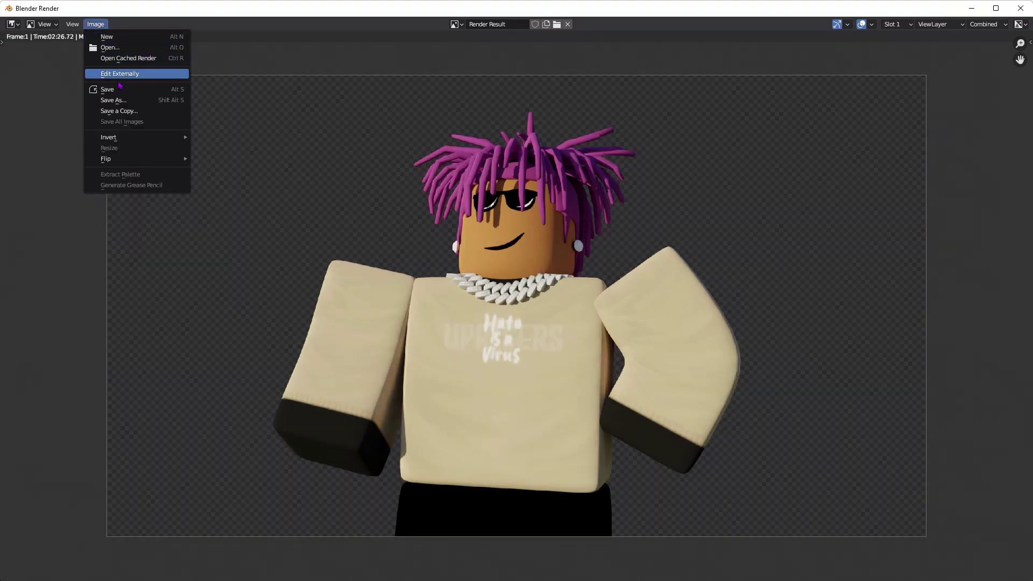